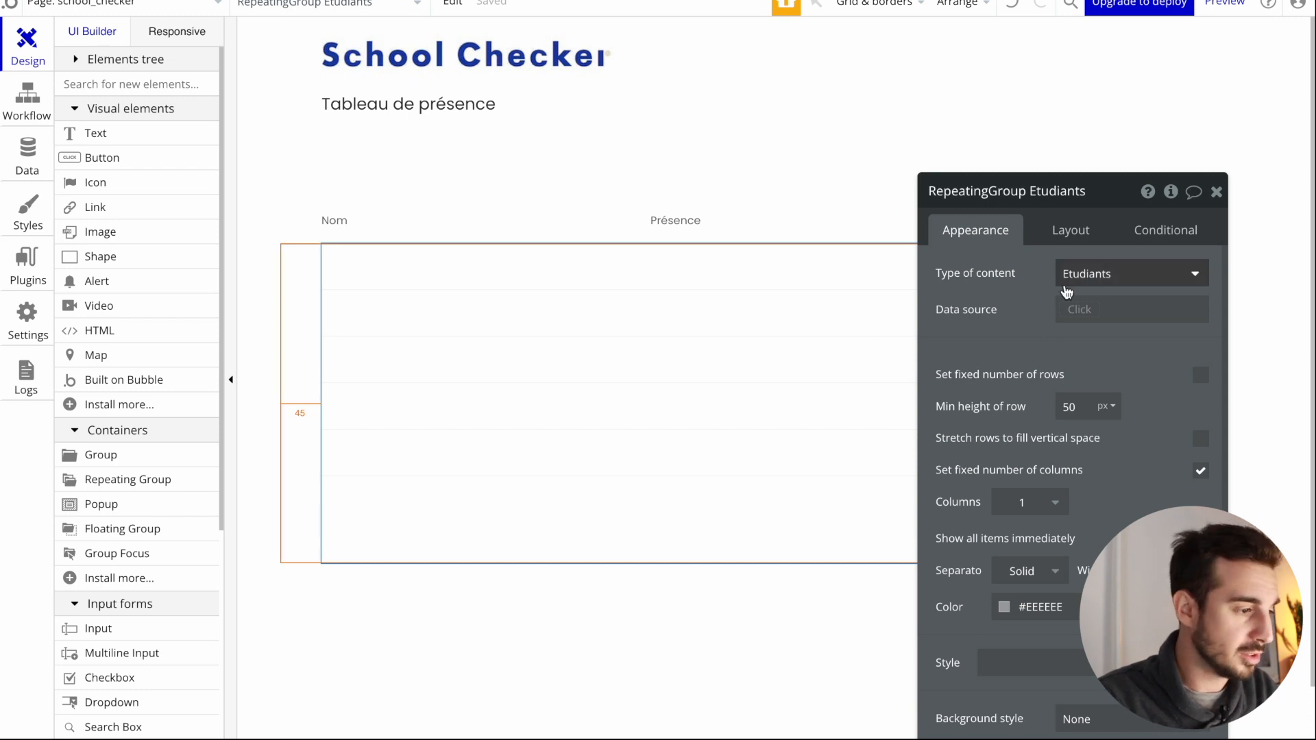
# - Review the fields of the Etudiants data type and the options of the Statut option set
pyautogui.click(19, 171)
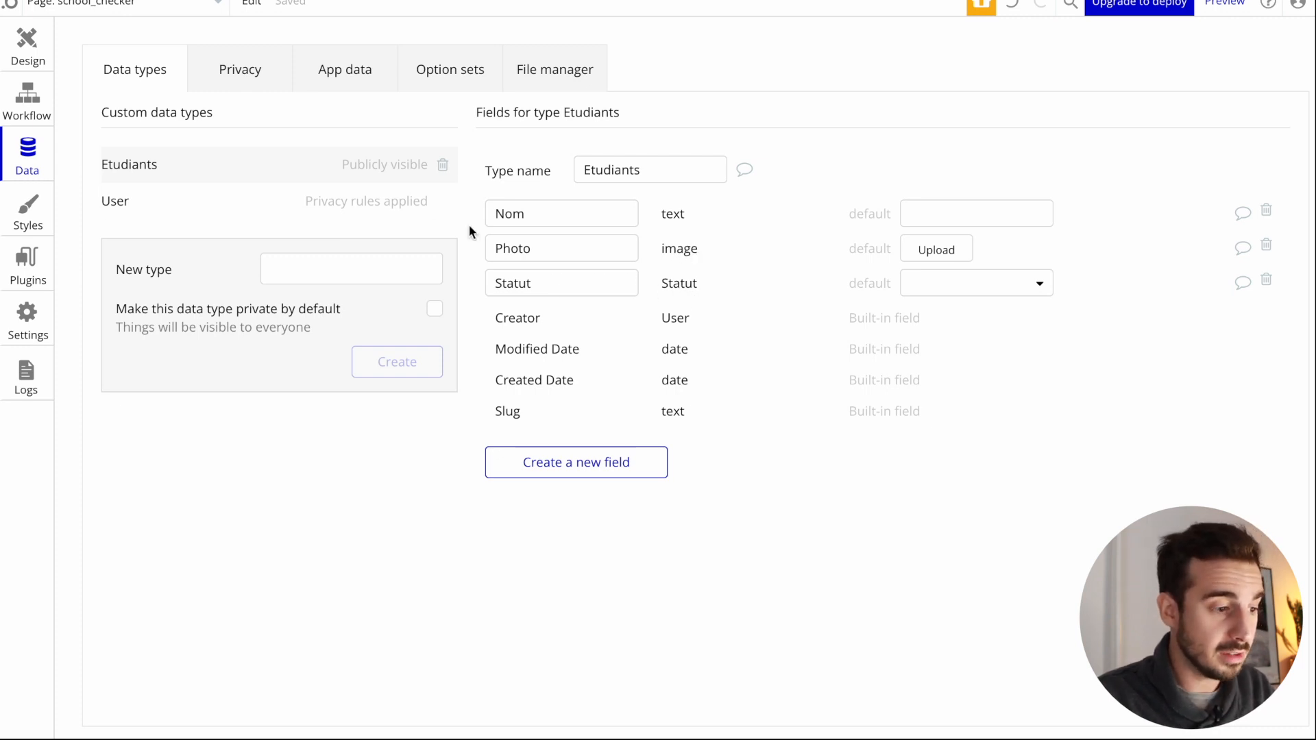
pyautogui.click(459, 80)
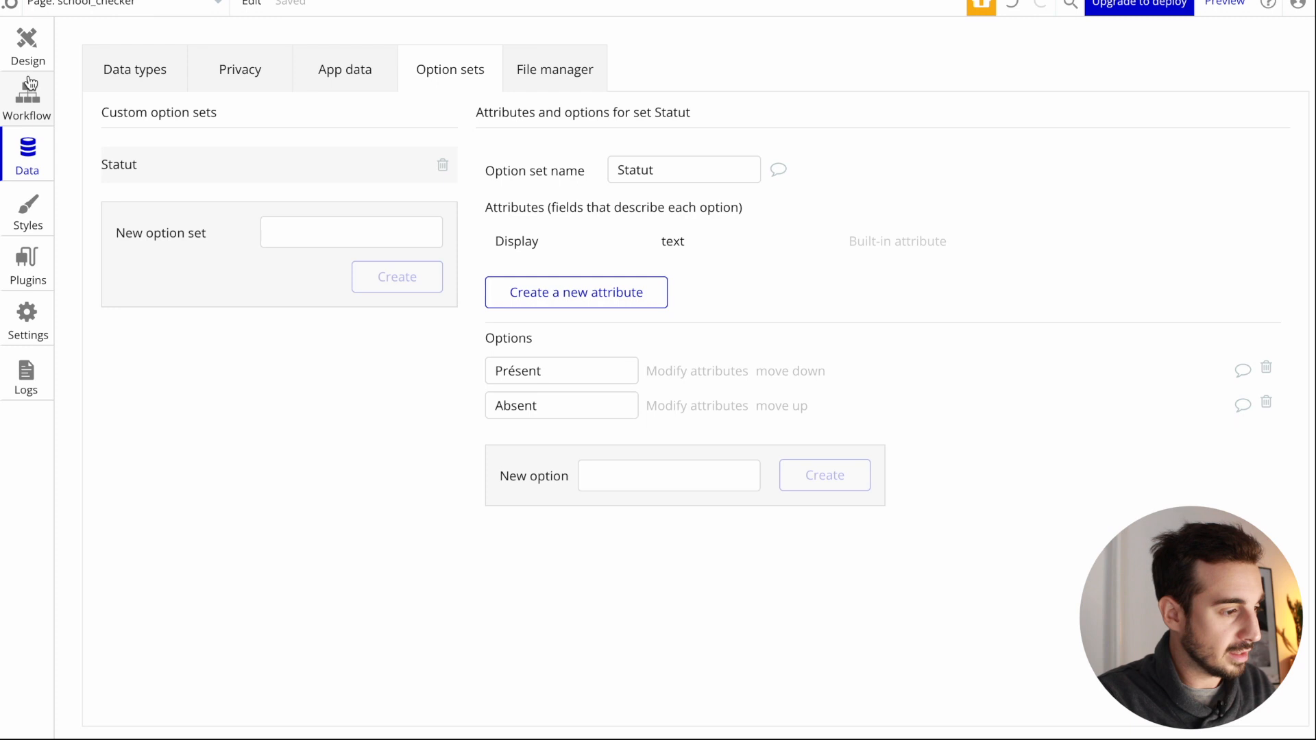
pyautogui.click(28, 47)
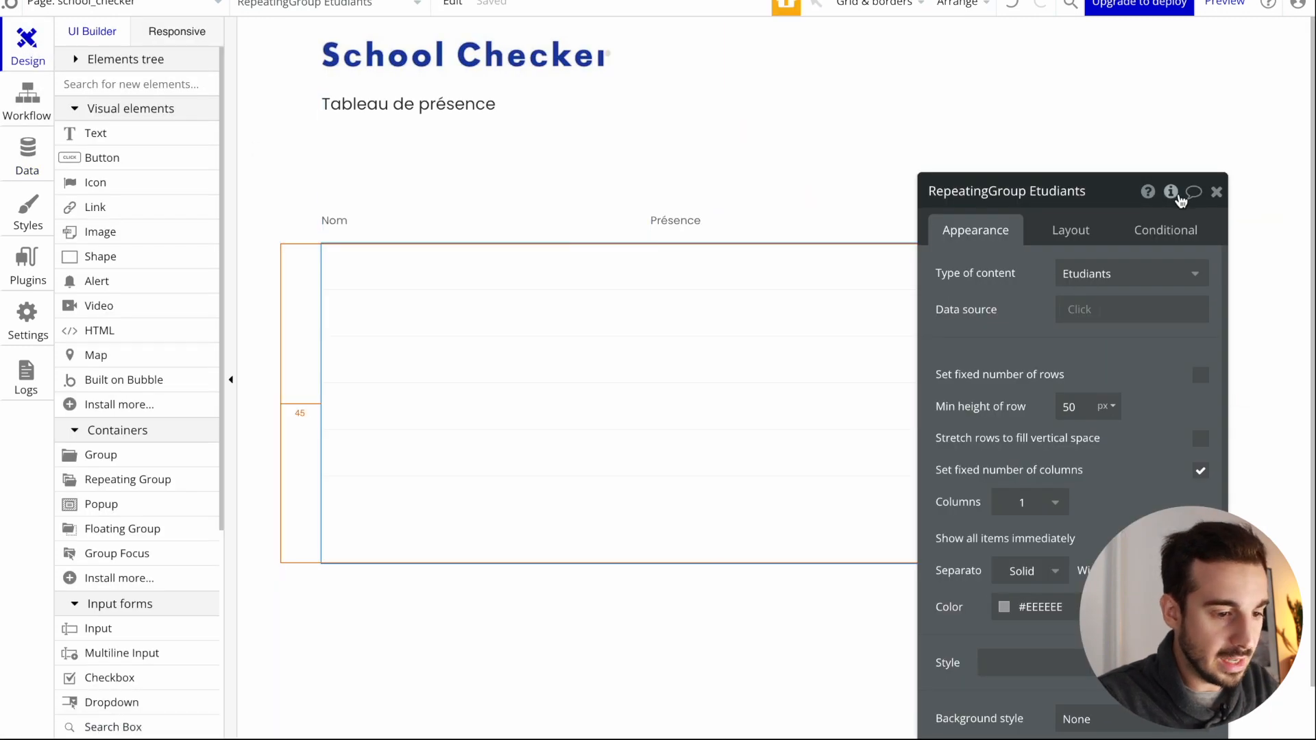
# - Set the Etudiants repeating group's data source to a search for Etudiants
pyautogui.moveTo(1099, 207); pyautogui.dragTo(1067, 120)
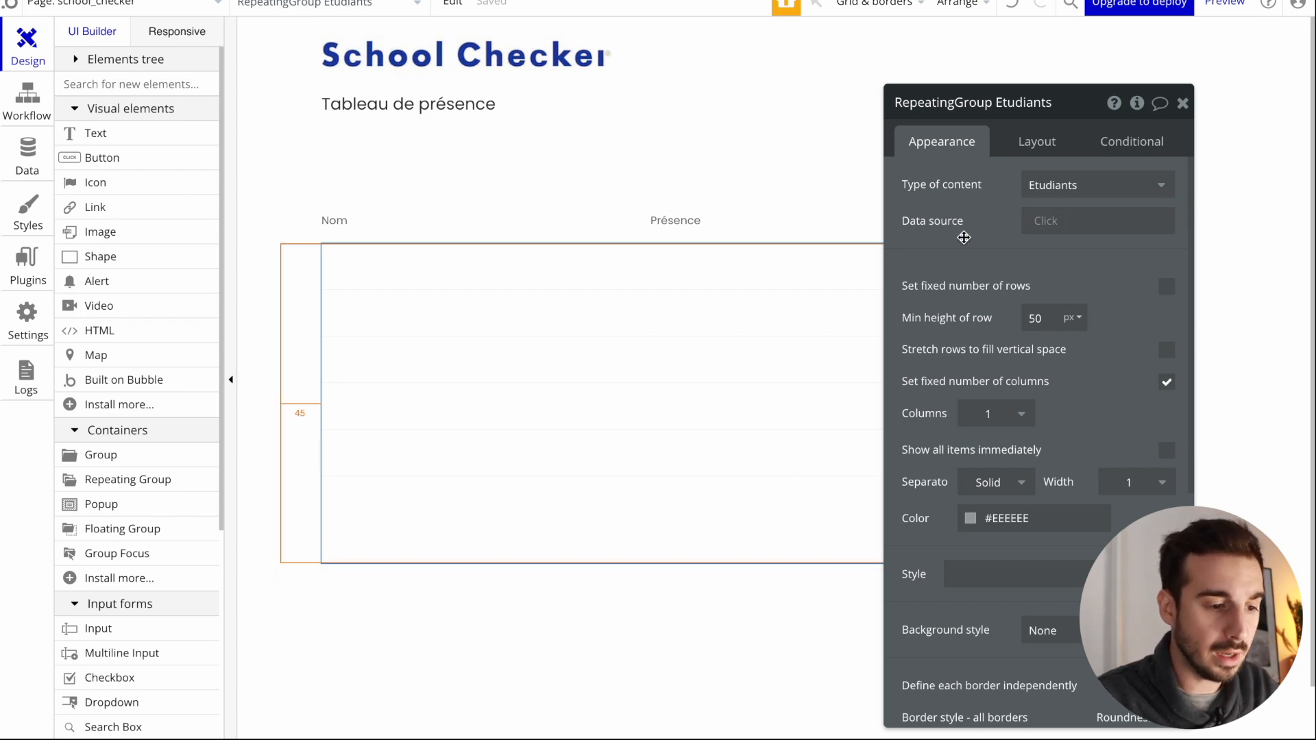
pyautogui.click(1036, 221)
pyautogui.click(1077, 301)
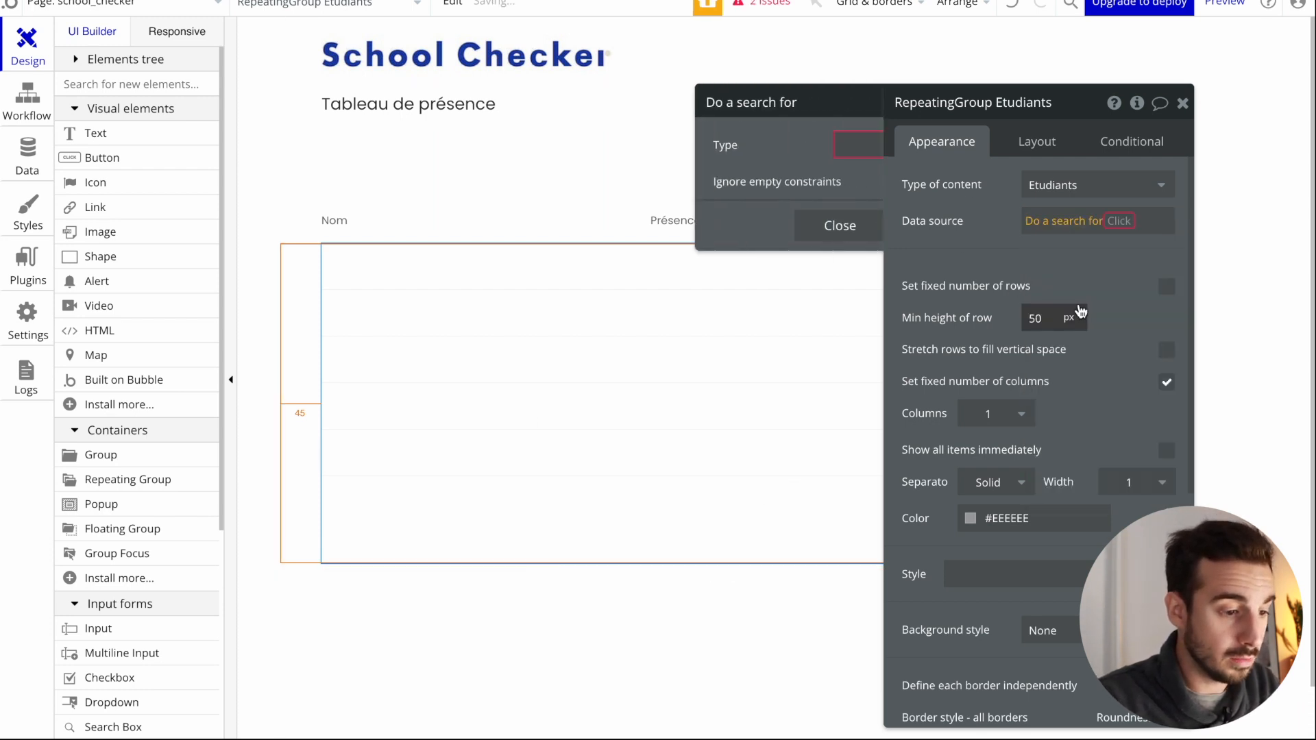
pyautogui.click(742, 144)
pyautogui.click(747, 200)
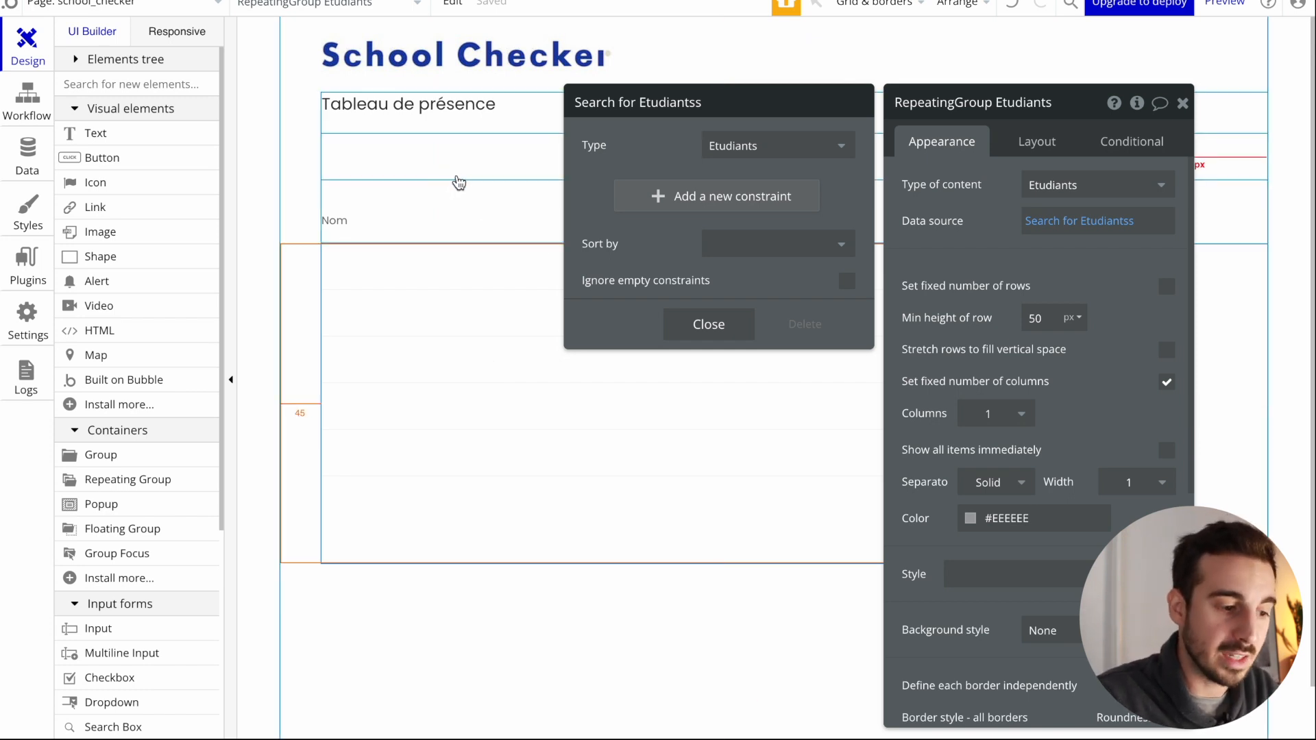
pyautogui.click(745, 335)
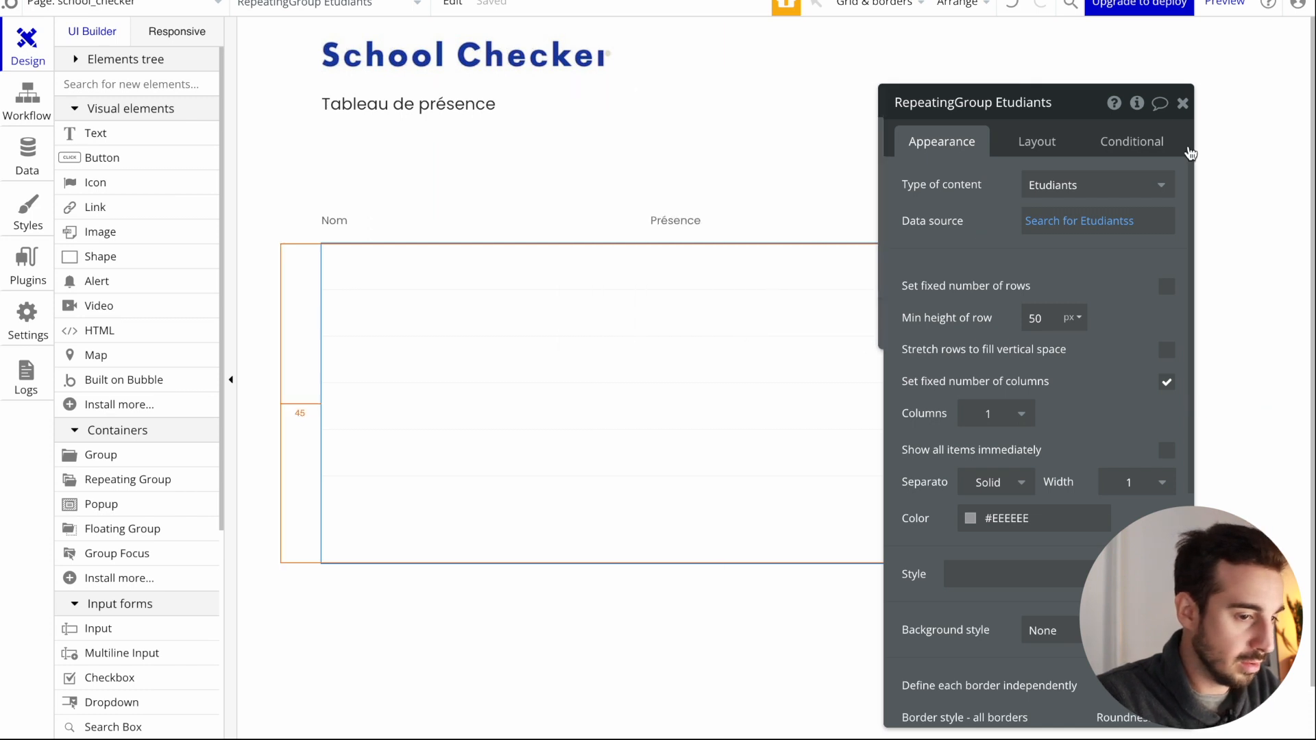
pyautogui.click(1195, 113)
pyautogui.click(1182, 103)
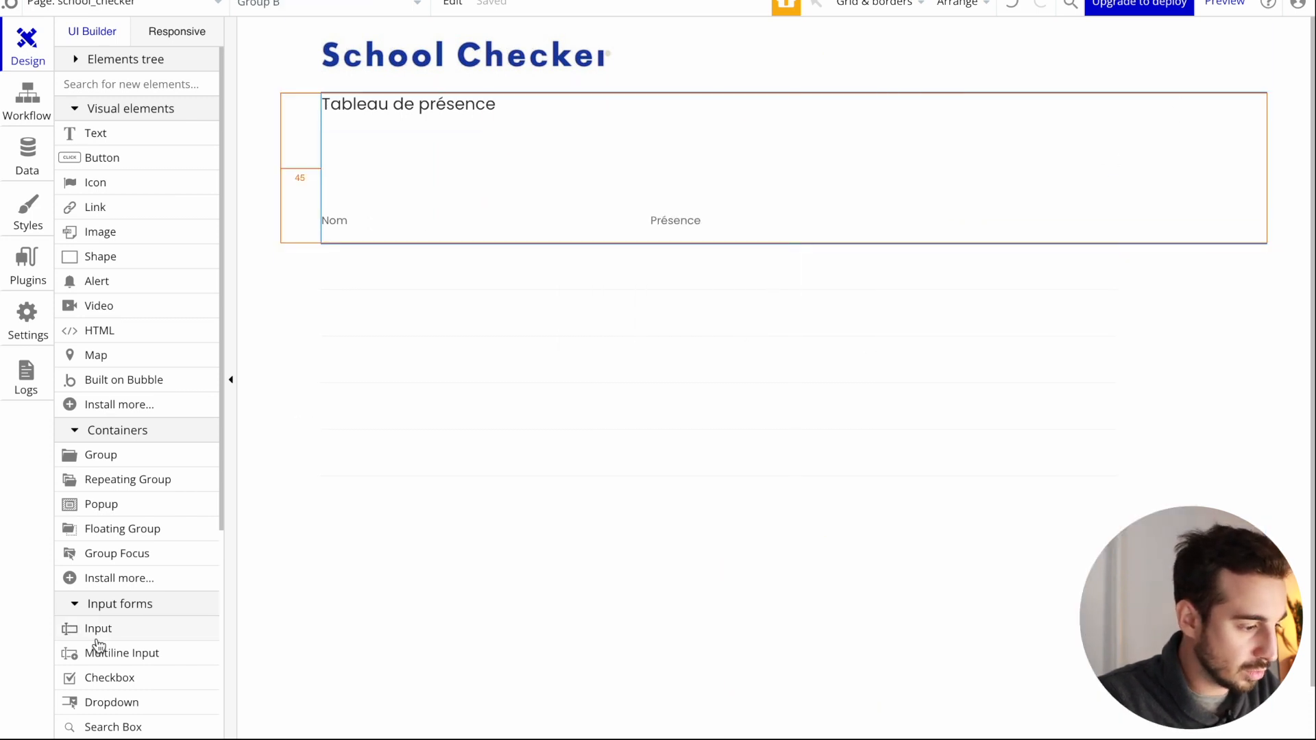
# - Add a text input below the "Tableau de présence" title with the placeholder "Rechercher un étudiant..."
pyautogui.scroll(-3, 106, 535)
pyautogui.moveTo(109, 454); pyautogui.dragTo(425, 155)
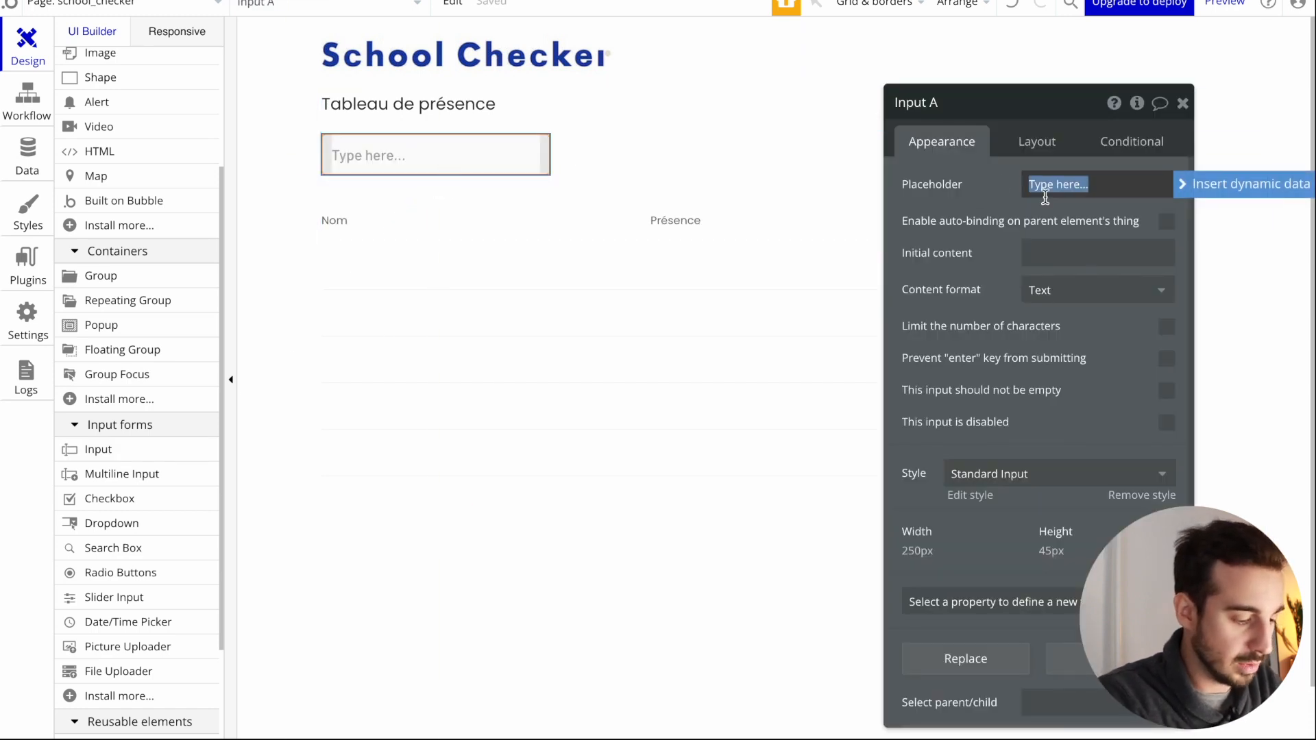
pyautogui.write('Rec')
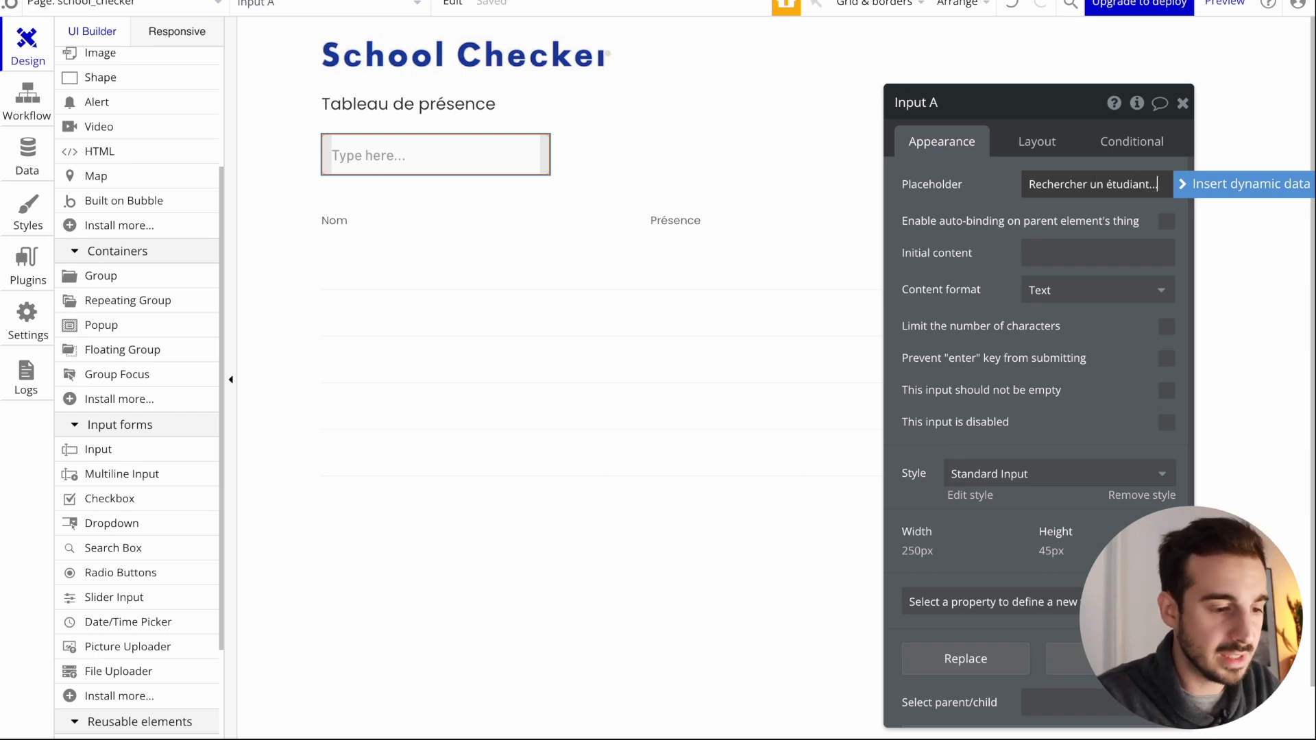
pyautogui.write('hercher un étudiant...')
pyautogui.click(986, 200)
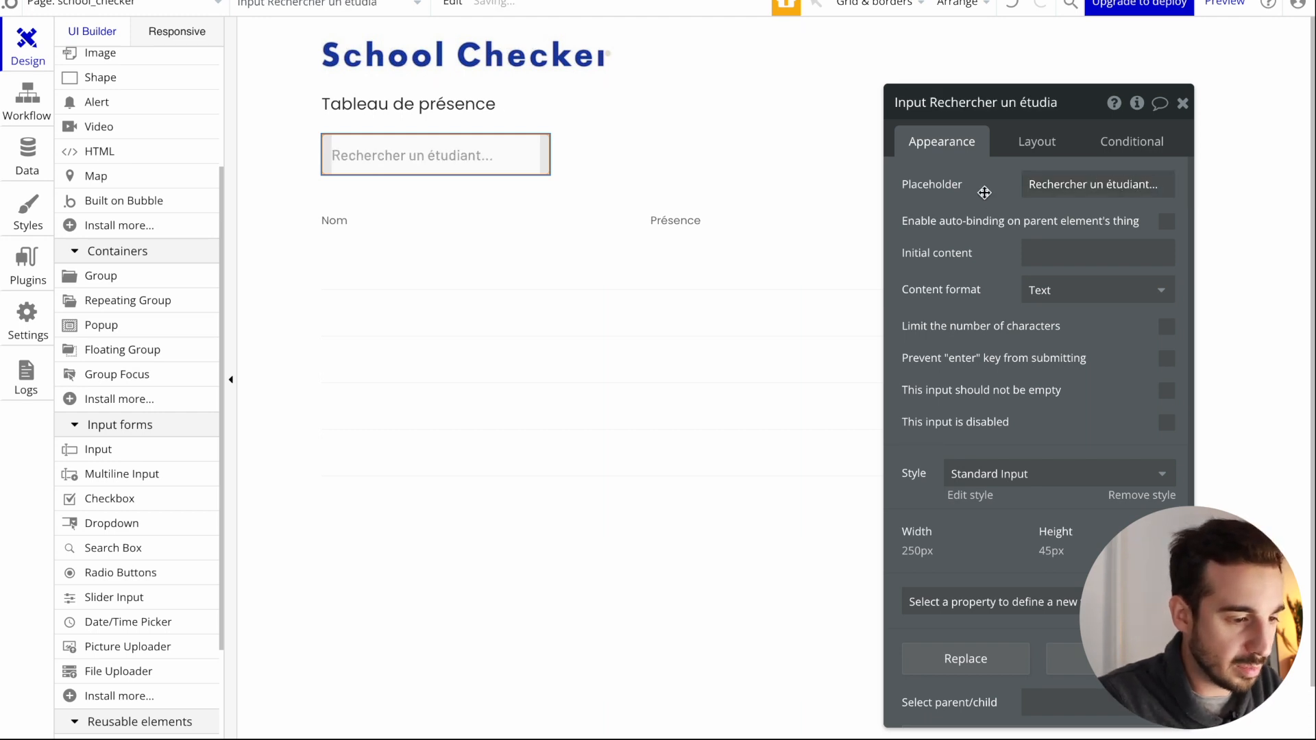
# - Set the student search input's width to 600 px
pyautogui.click(1000, 148)
pyautogui.doubleClick(981, 392)
pyautogui.write('45')
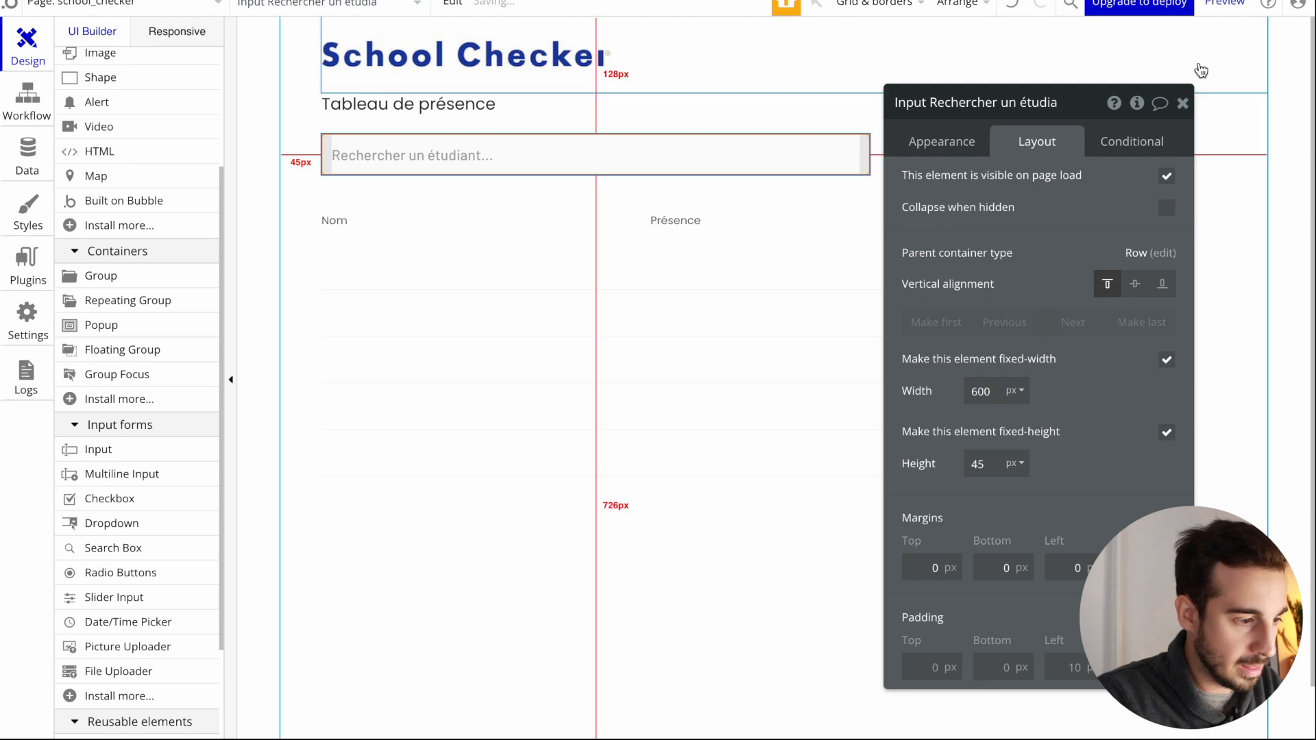
pyautogui.click(1185, 105)
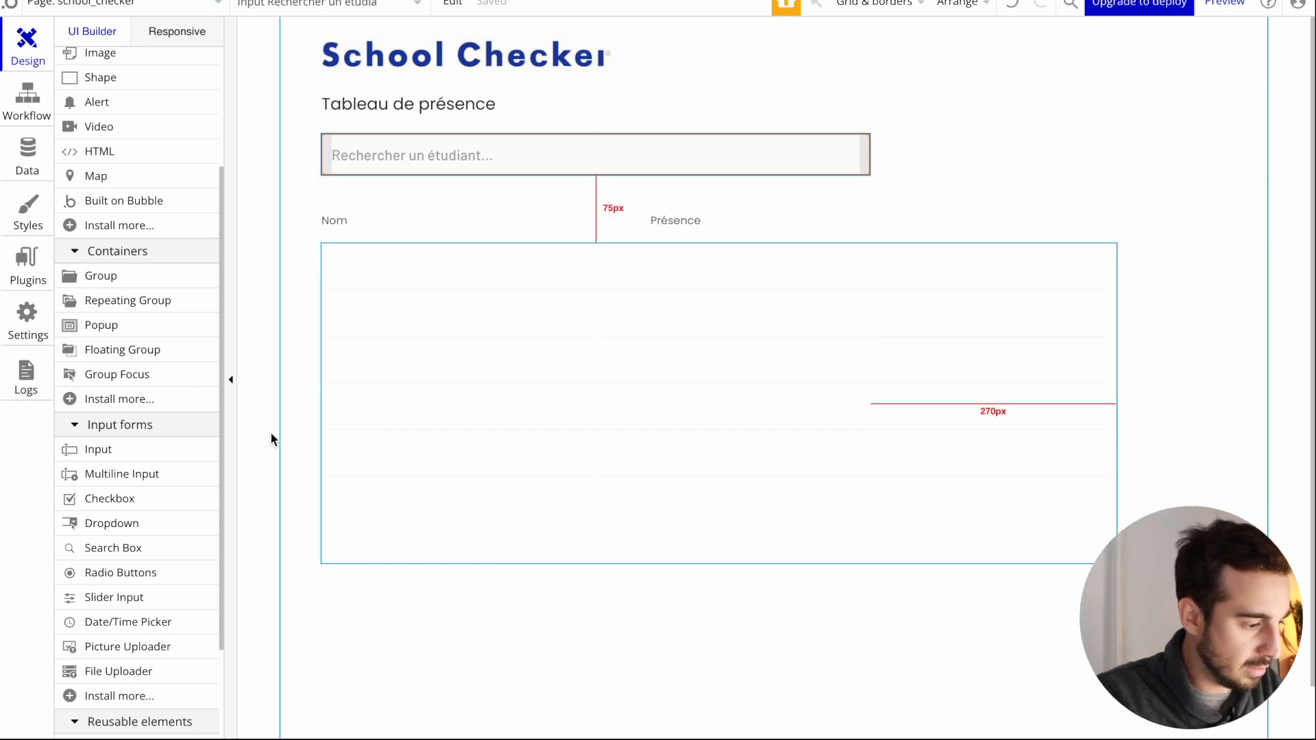
# - Add a dropdown beside the student search input with the placeholder "Choisir une option..."
pyautogui.moveTo(130, 534); pyautogui.dragTo(1026, 184)
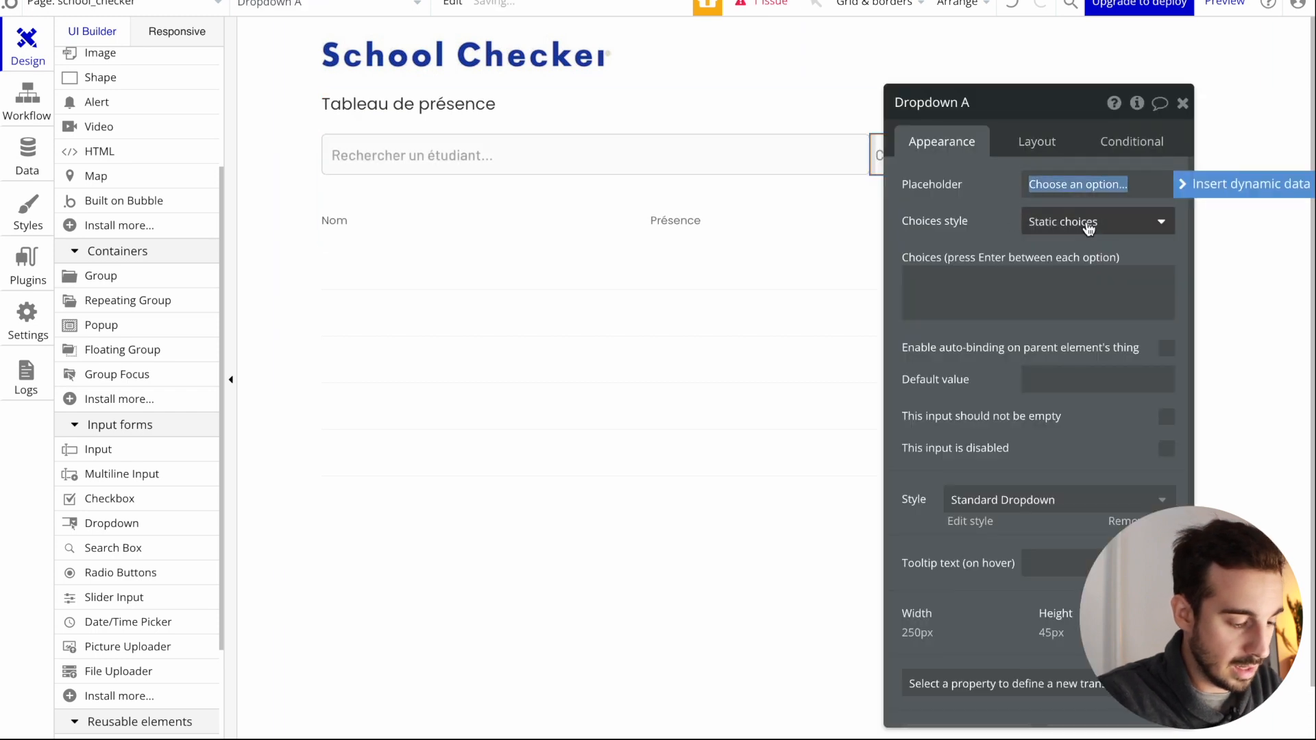
pyautogui.write('Choisir une ')
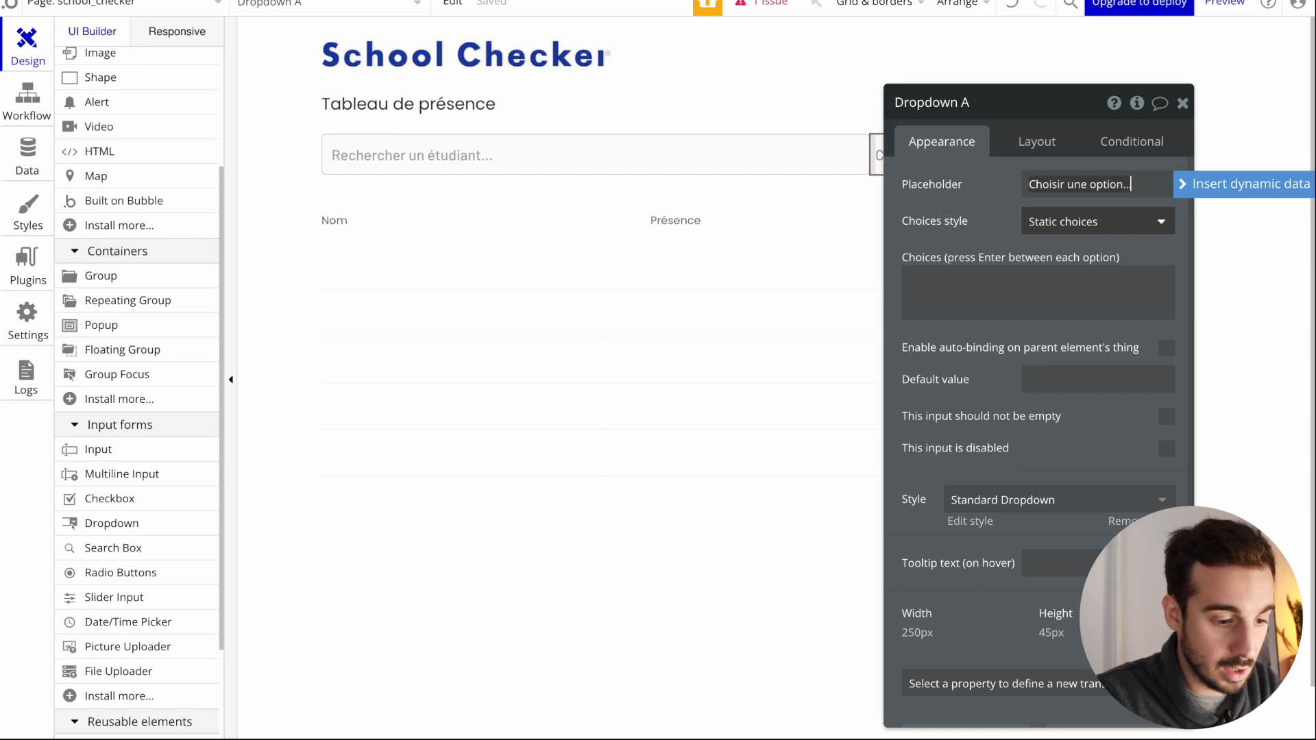
pyautogui.write('option..')
pyautogui.click(967, 228)
pyautogui.scroll(-3, 1022, 393)
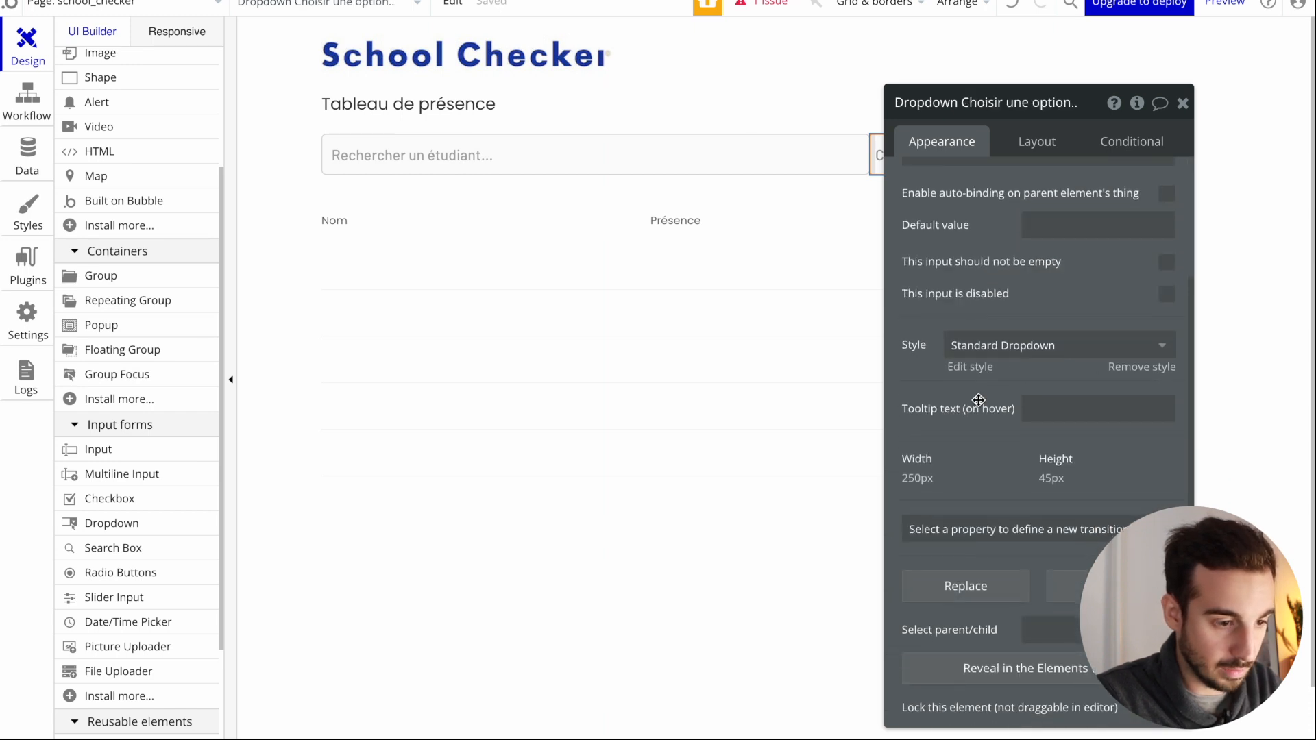
pyautogui.scroll(4, 977, 404)
# - Give the dropdown a left margin of 20 px to separate it from the search input
pyautogui.click(1037, 141)
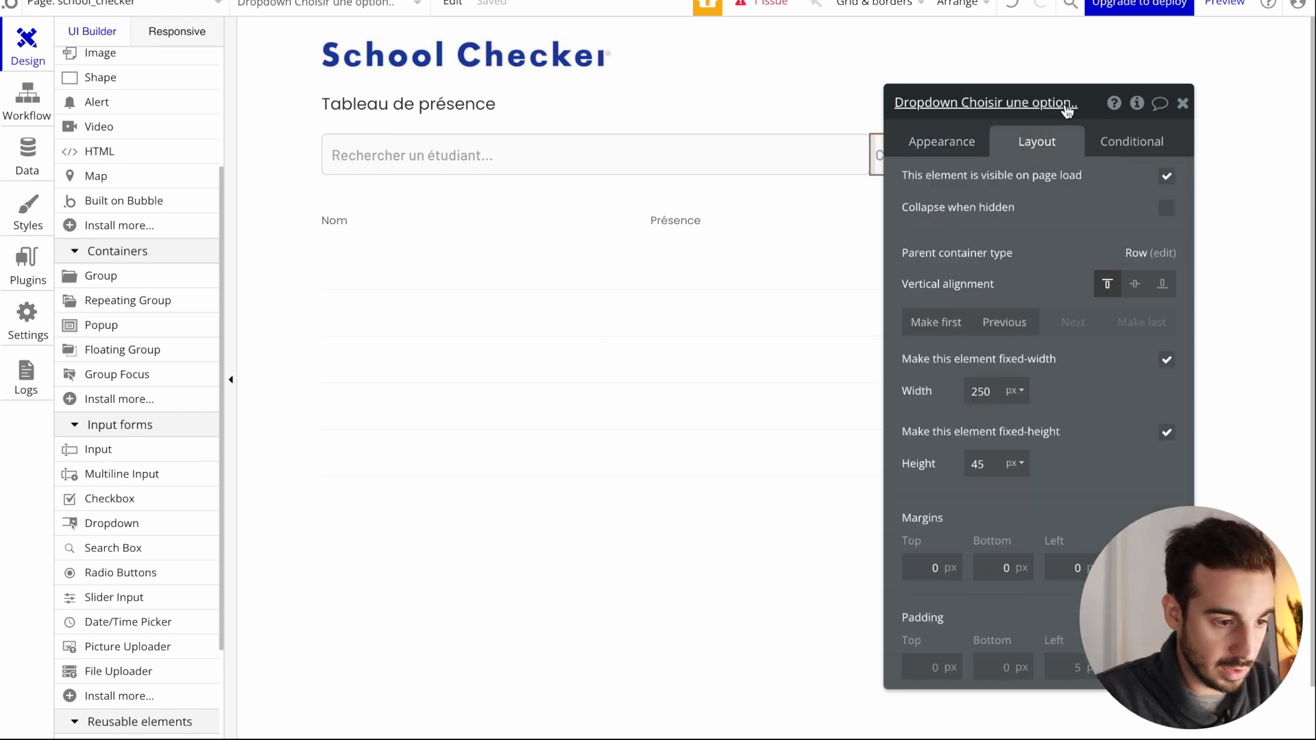
pyautogui.moveTo(1067, 110); pyautogui.dragTo(1172, 85)
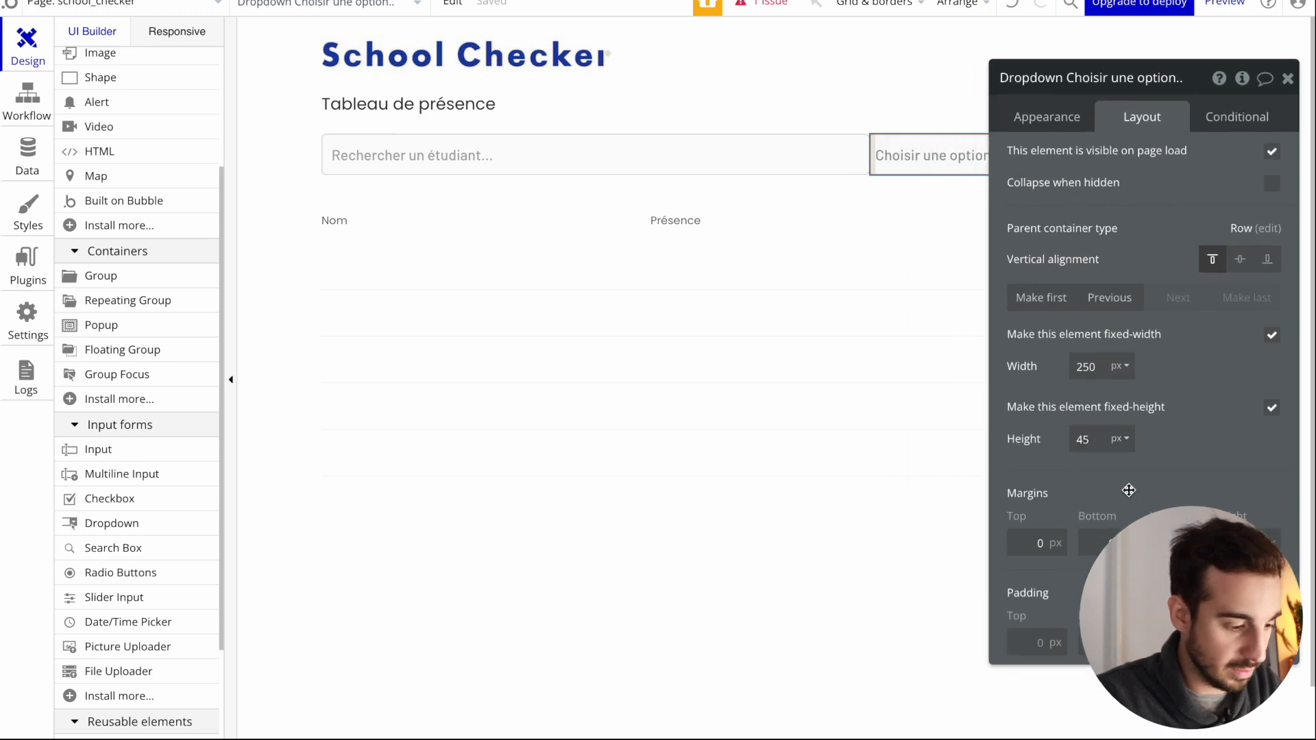
pyautogui.moveTo(926, 156)
pyautogui.mouseDown()
pyautogui.moveTo(931, 203)
pyautogui.moveTo(825, 173)
pyautogui.moveTo(965, 160)
pyautogui.moveTo(950, 163)
pyautogui.mouseUp()
# - Switch the dropdown to dynamic choices of type Statut
pyautogui.click(1046, 118)
pyautogui.moveTo(1175, 95); pyautogui.dragTo(683, 70)
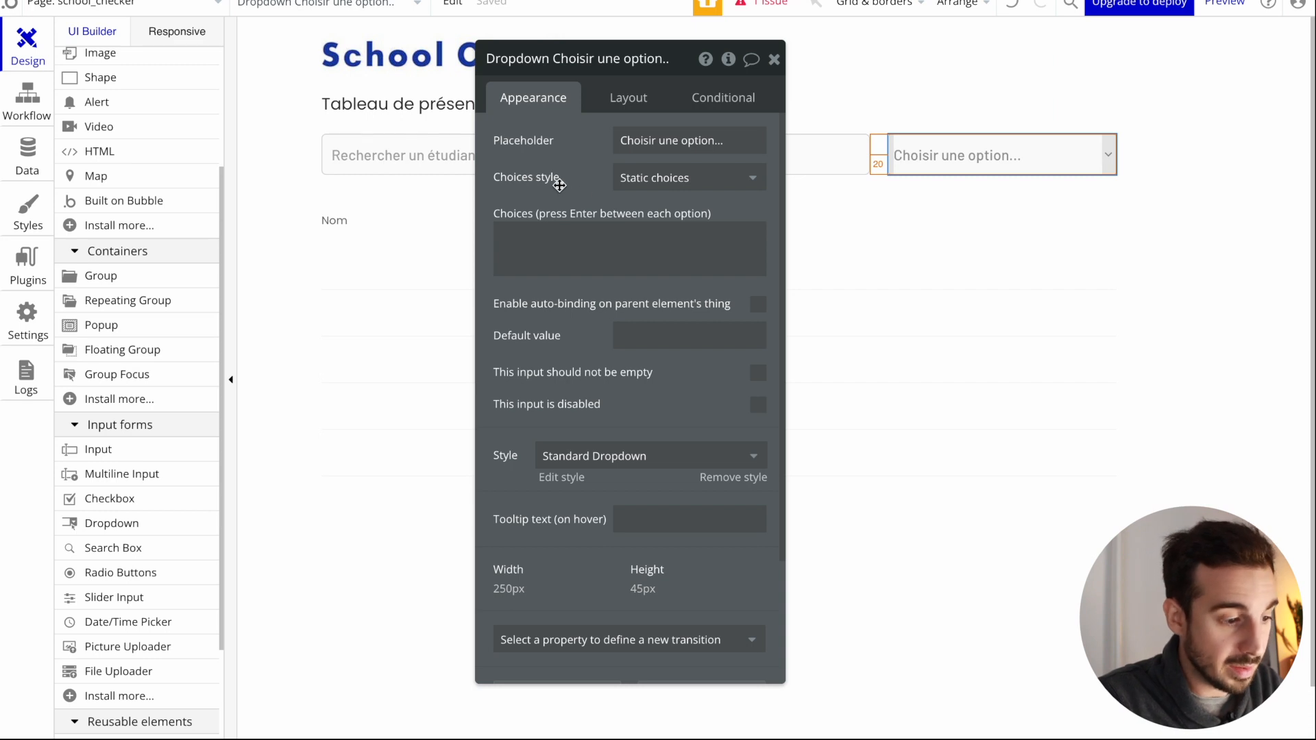
pyautogui.click(639, 178)
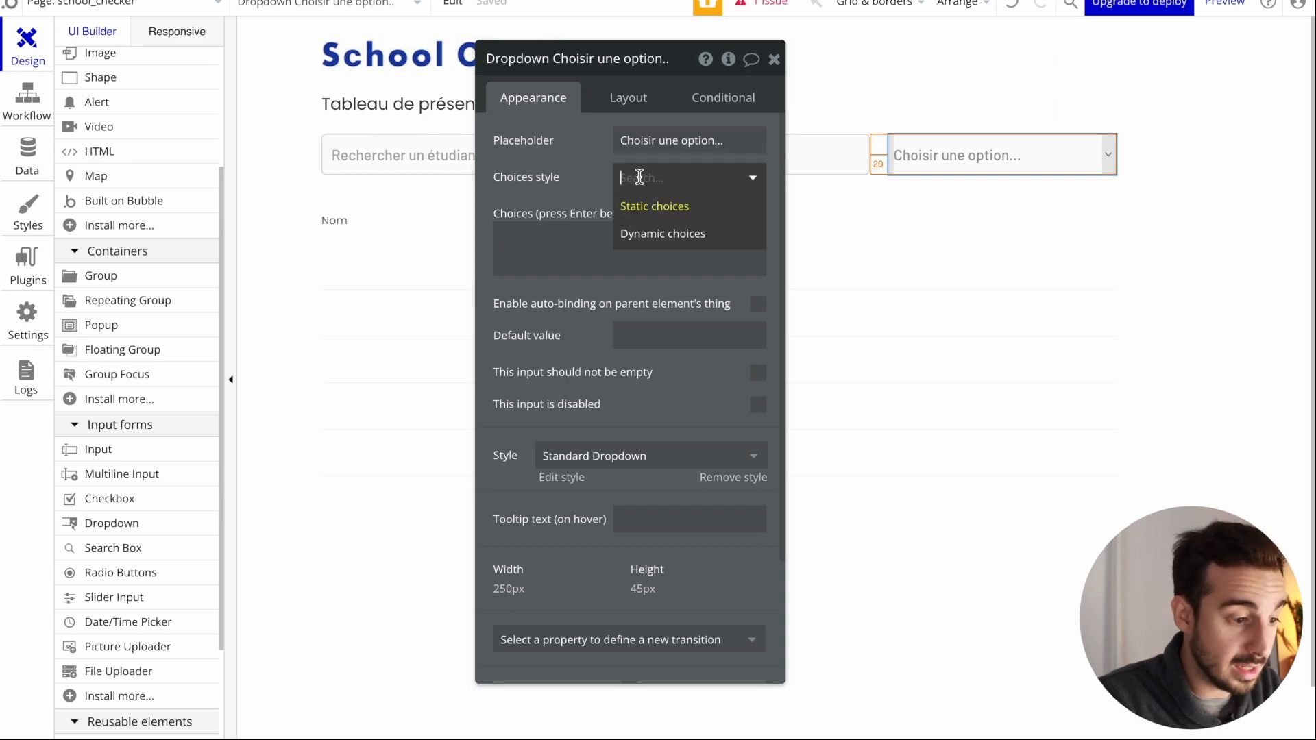
pyautogui.click(651, 234)
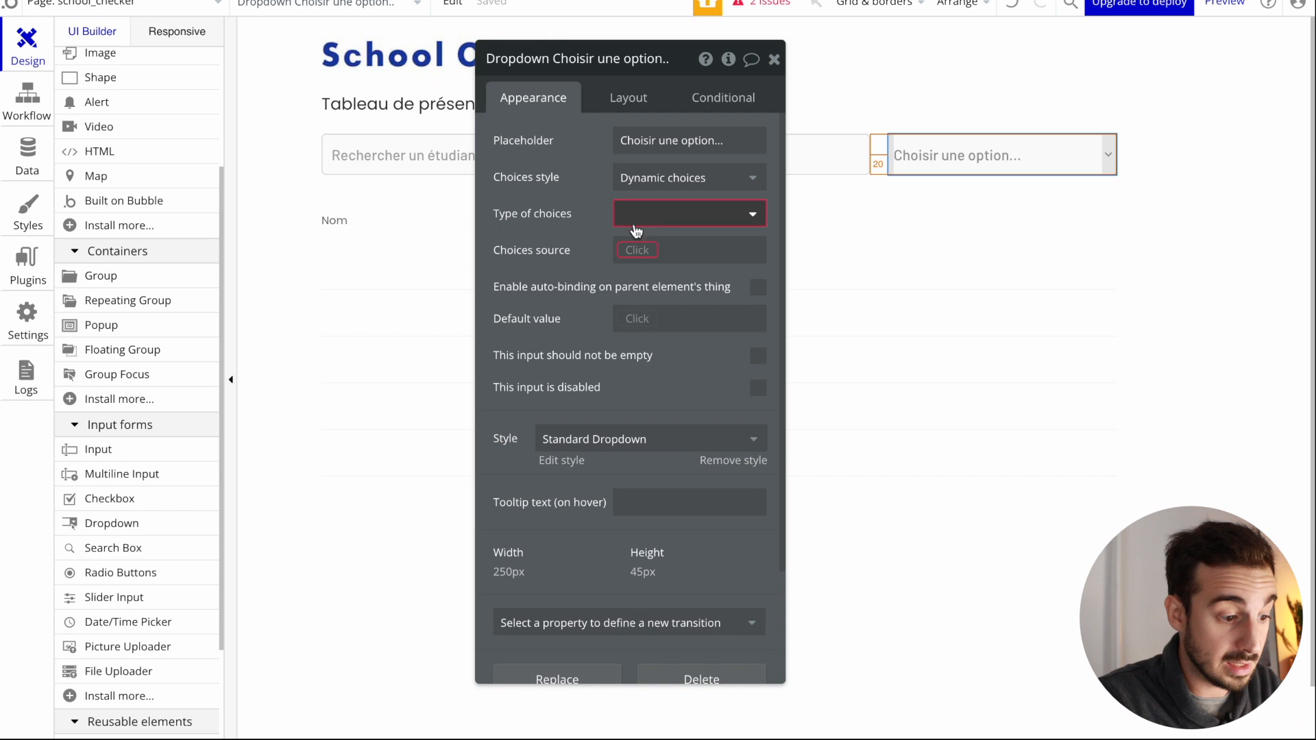
pyautogui.click(661, 215)
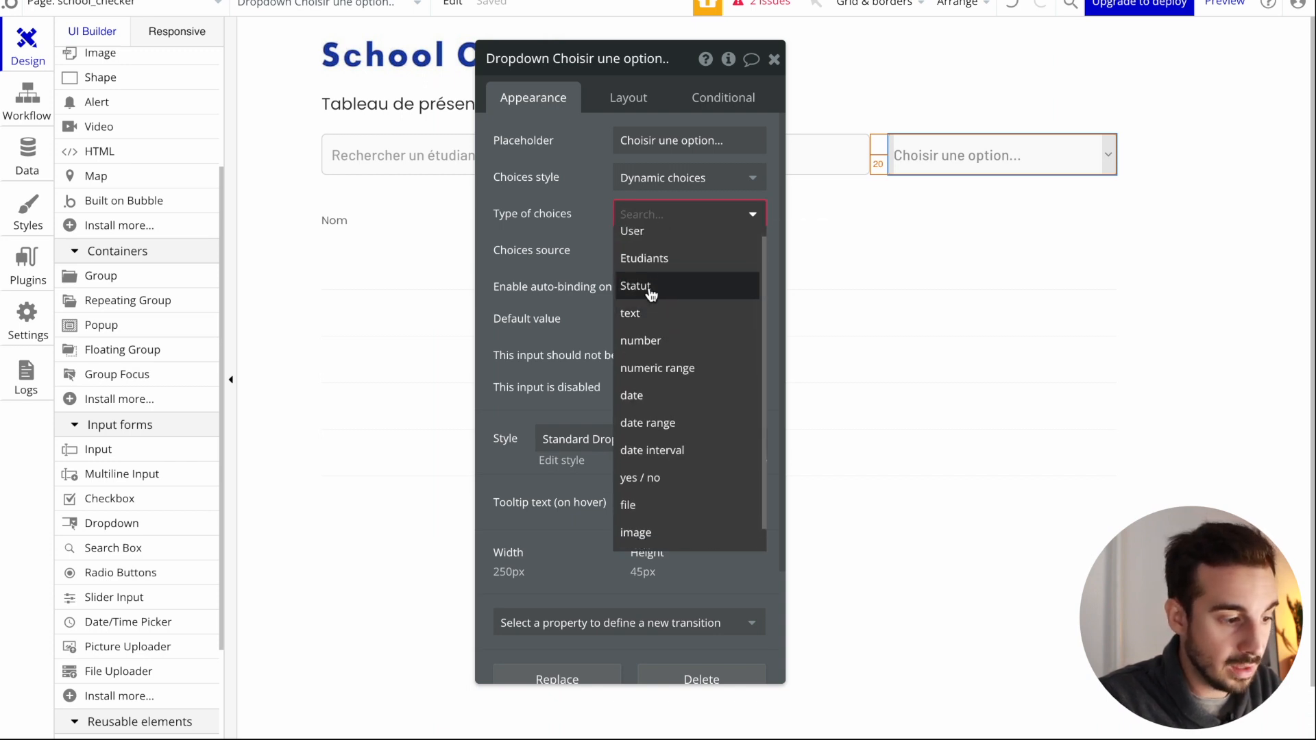
pyautogui.click(652, 293)
# - Set the dropdown's choices source to All Statut and its option caption to Current option's Display
pyautogui.click(636, 249)
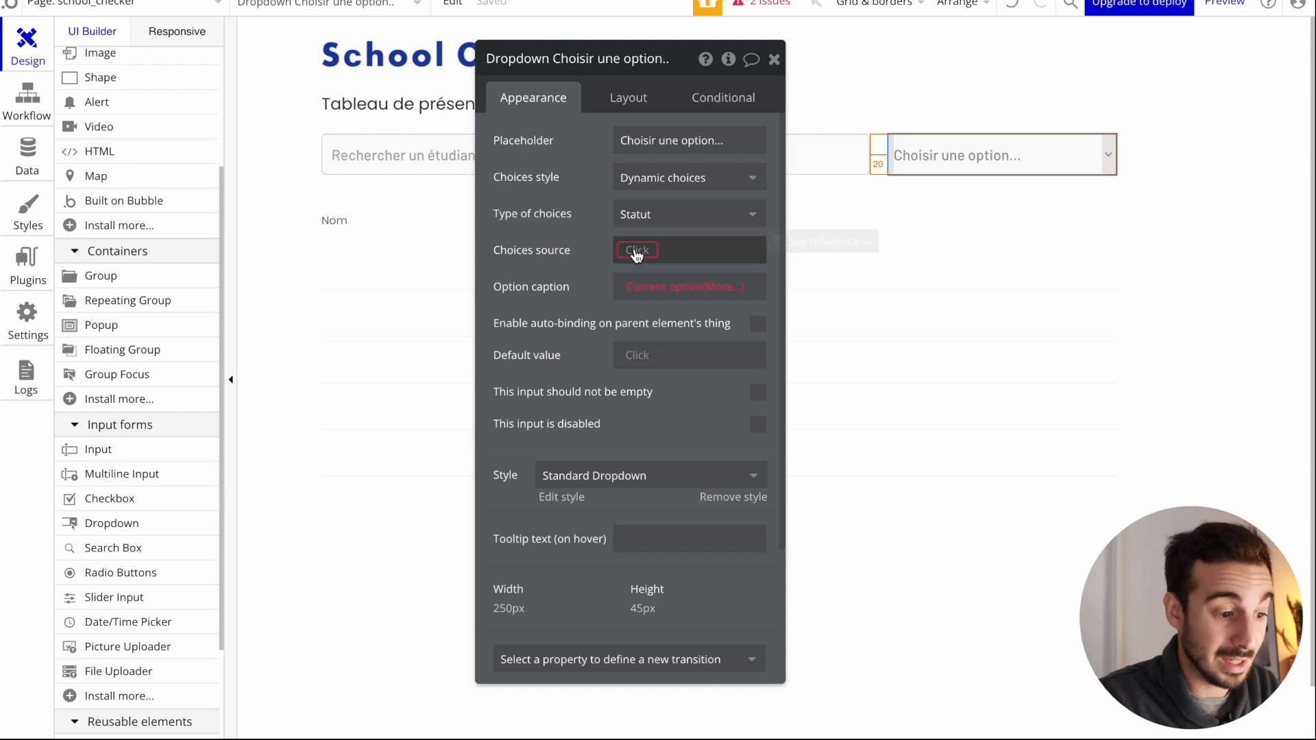
pyautogui.click(647, 273)
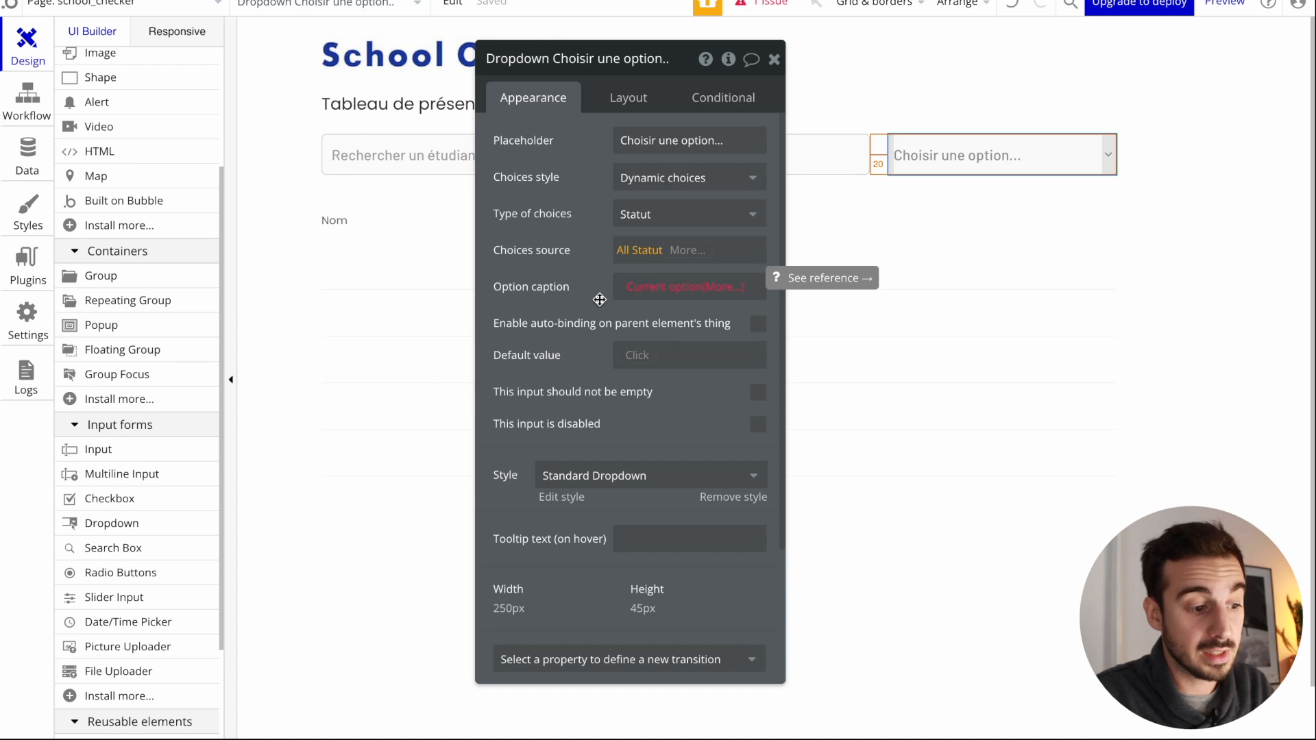
pyautogui.click(720, 290)
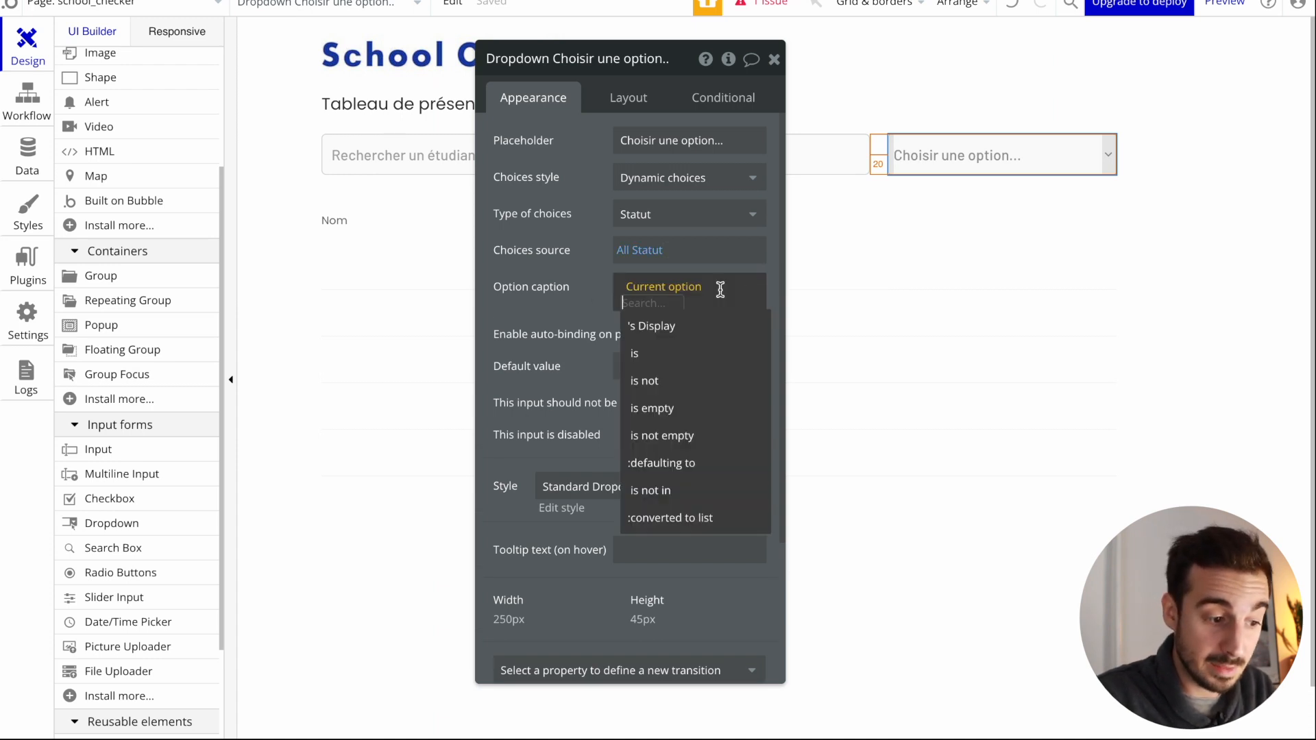
pyautogui.click(685, 328)
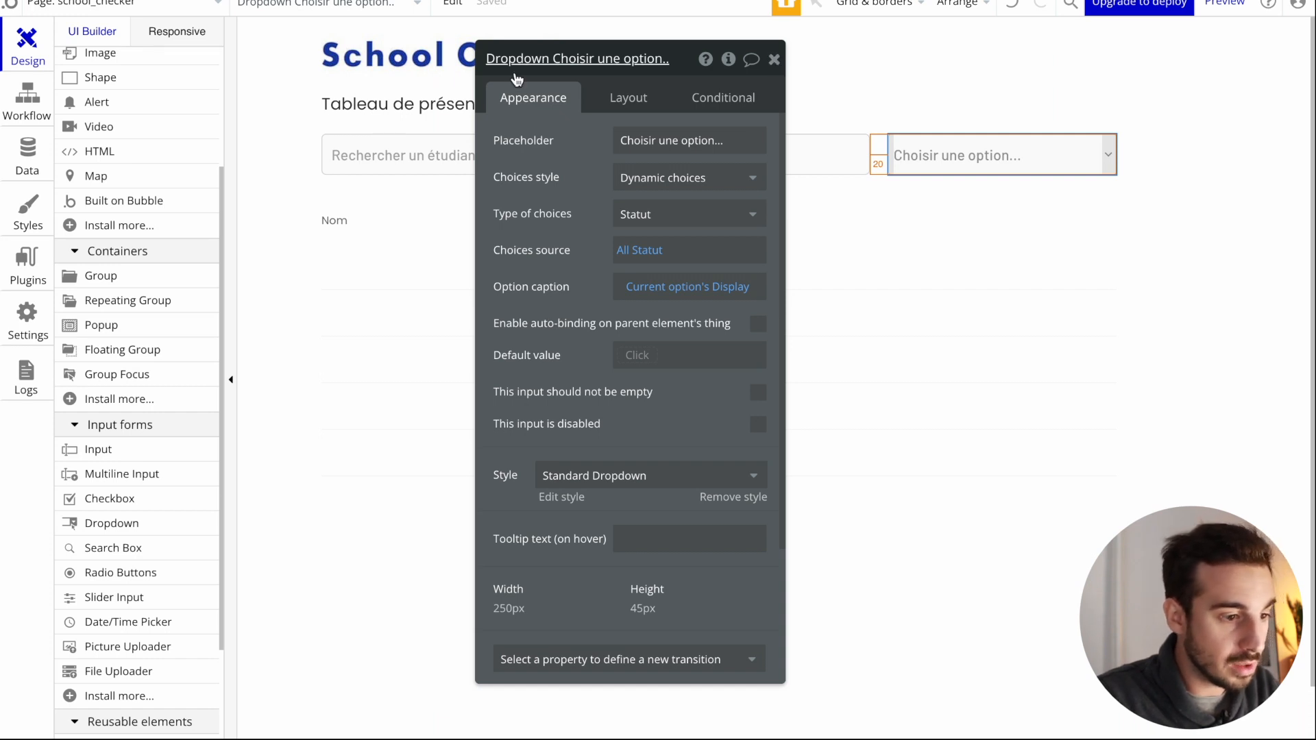
pyautogui.click(774, 60)
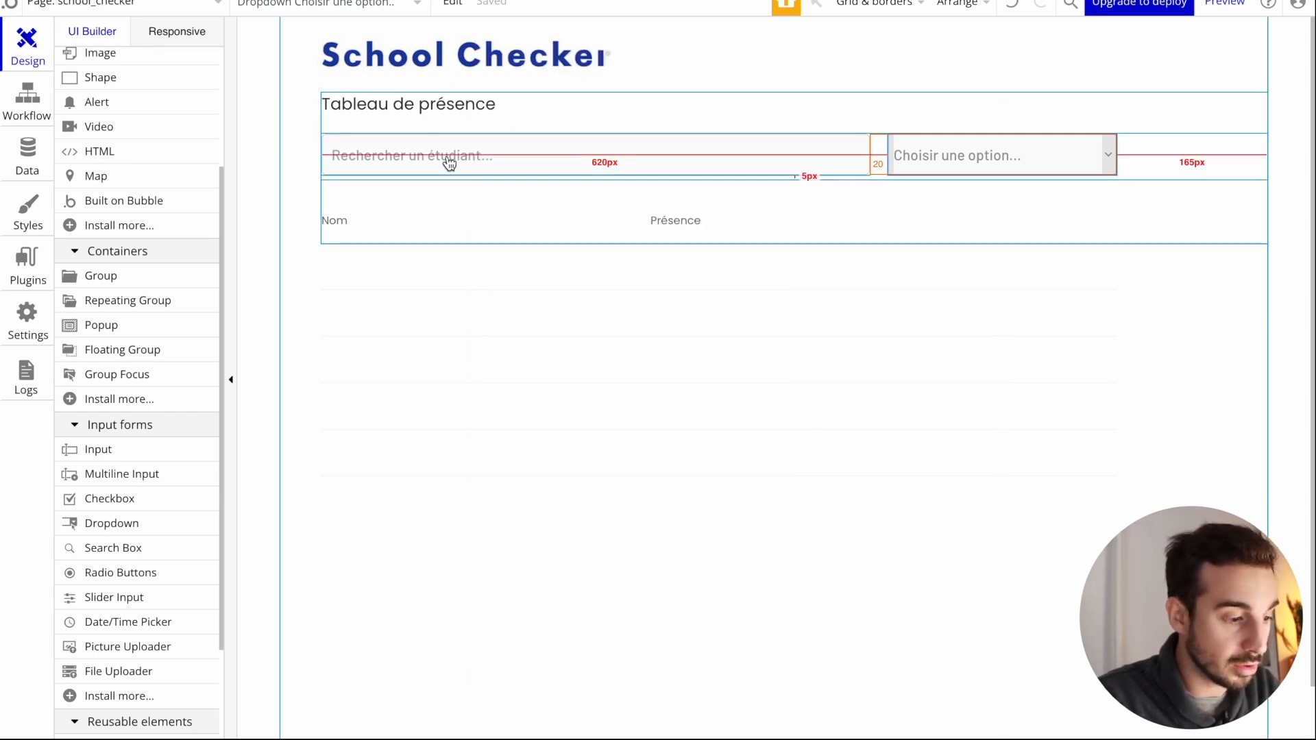
# - Add a constraint to the Etudiants repeating group's search so that Any field contains the Rechercher un étudiant input's value
pyautogui.doubleClick(568, 335)
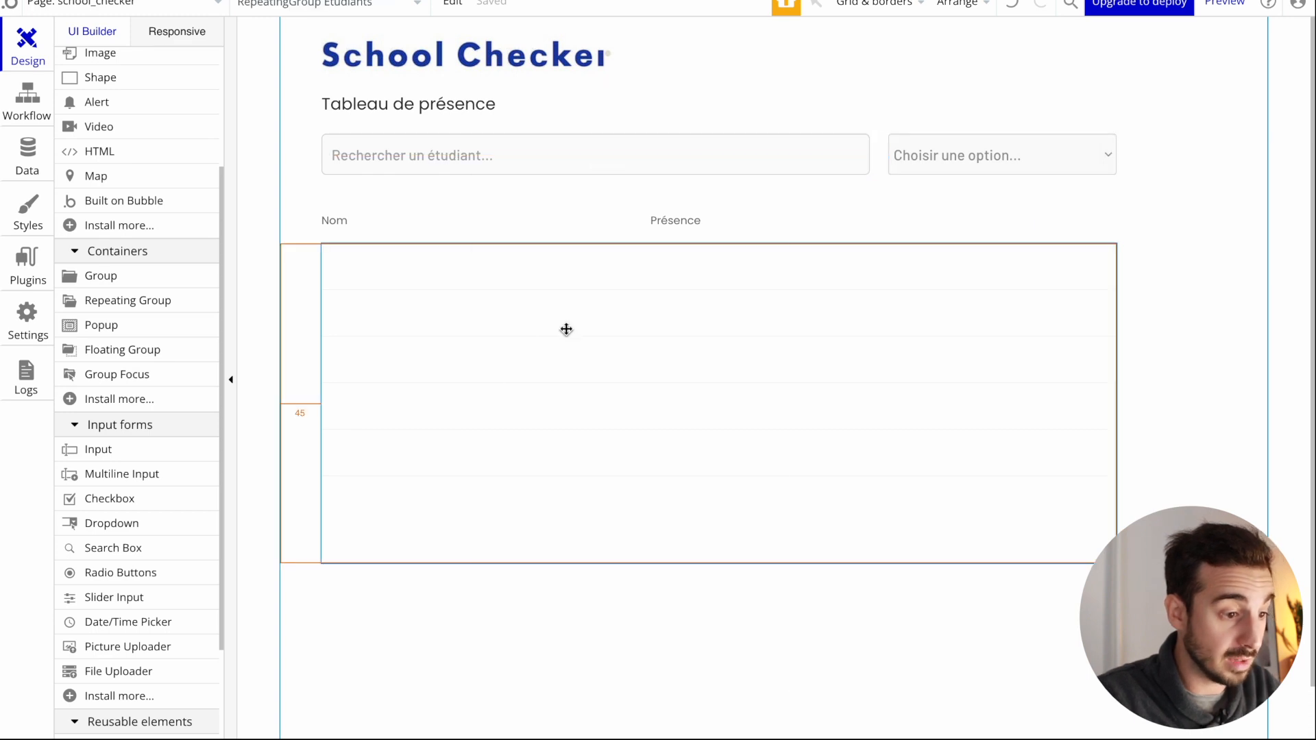
pyautogui.moveTo(689, 69); pyautogui.dragTo(830, 65)
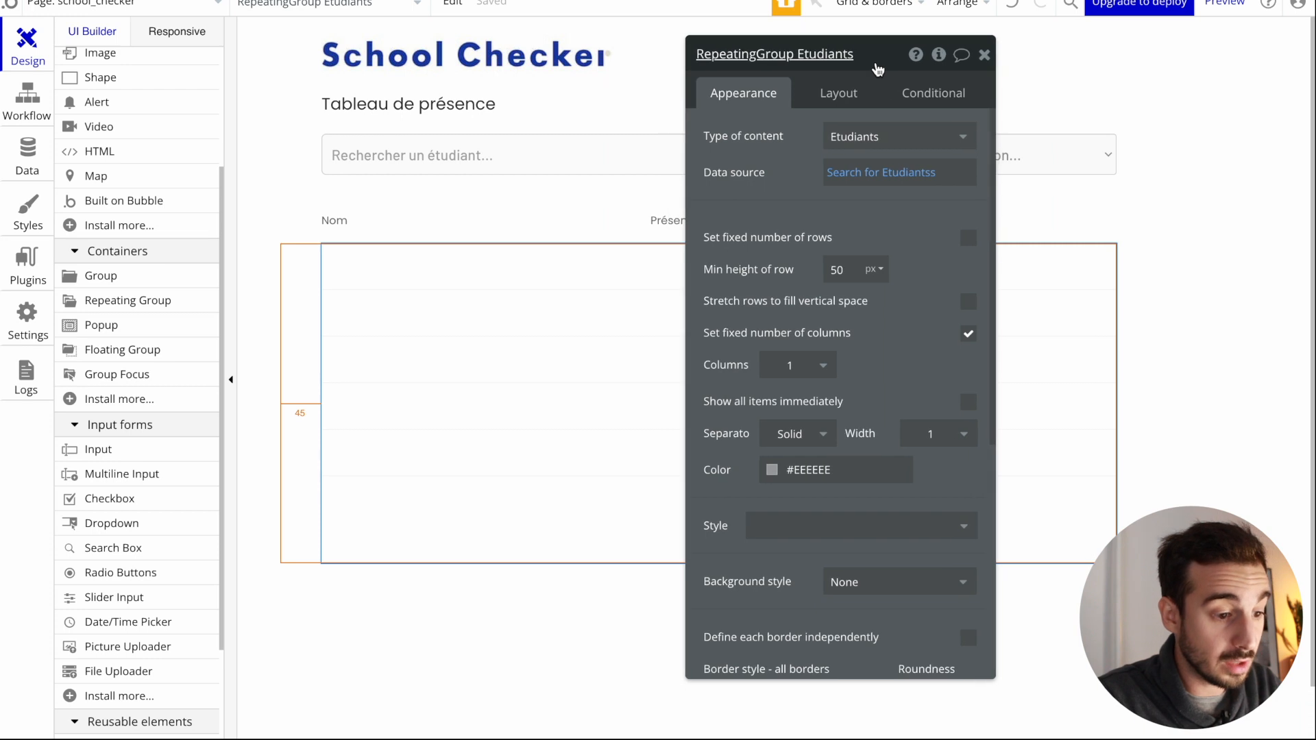
pyautogui.click(890, 173)
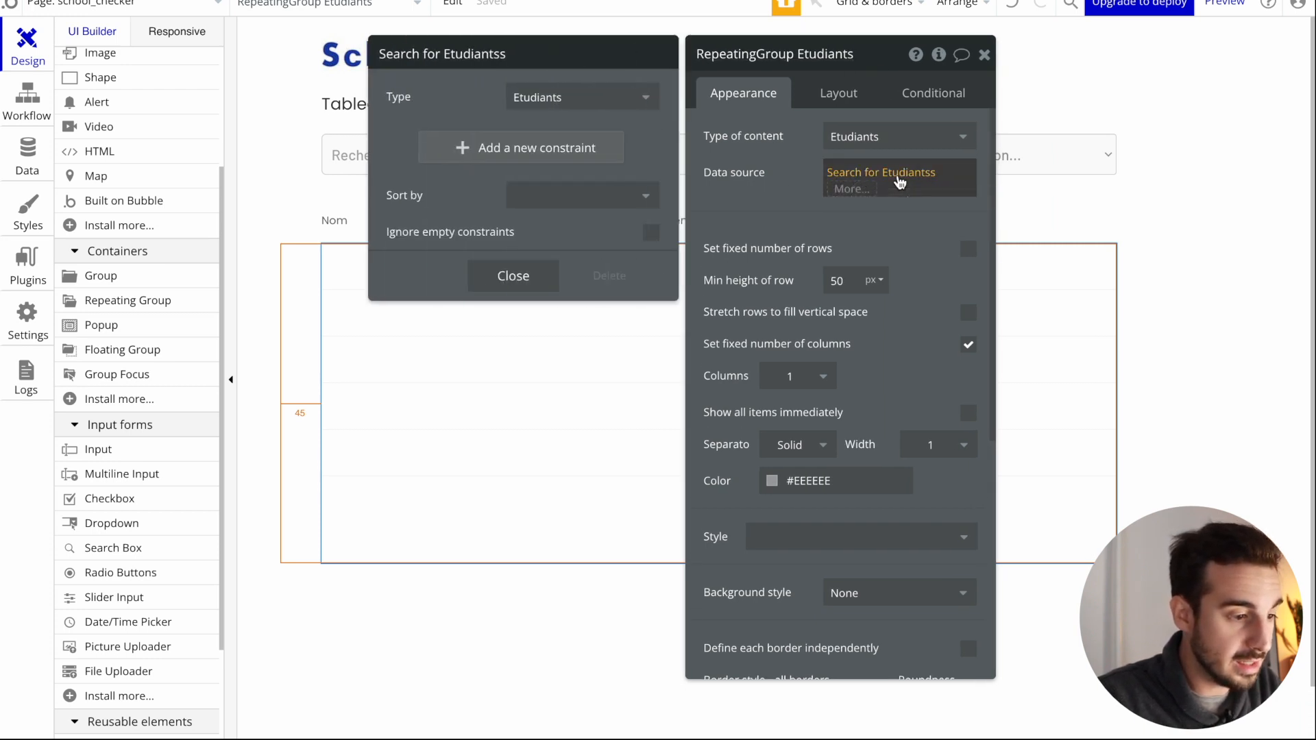
pyautogui.click(466, 148)
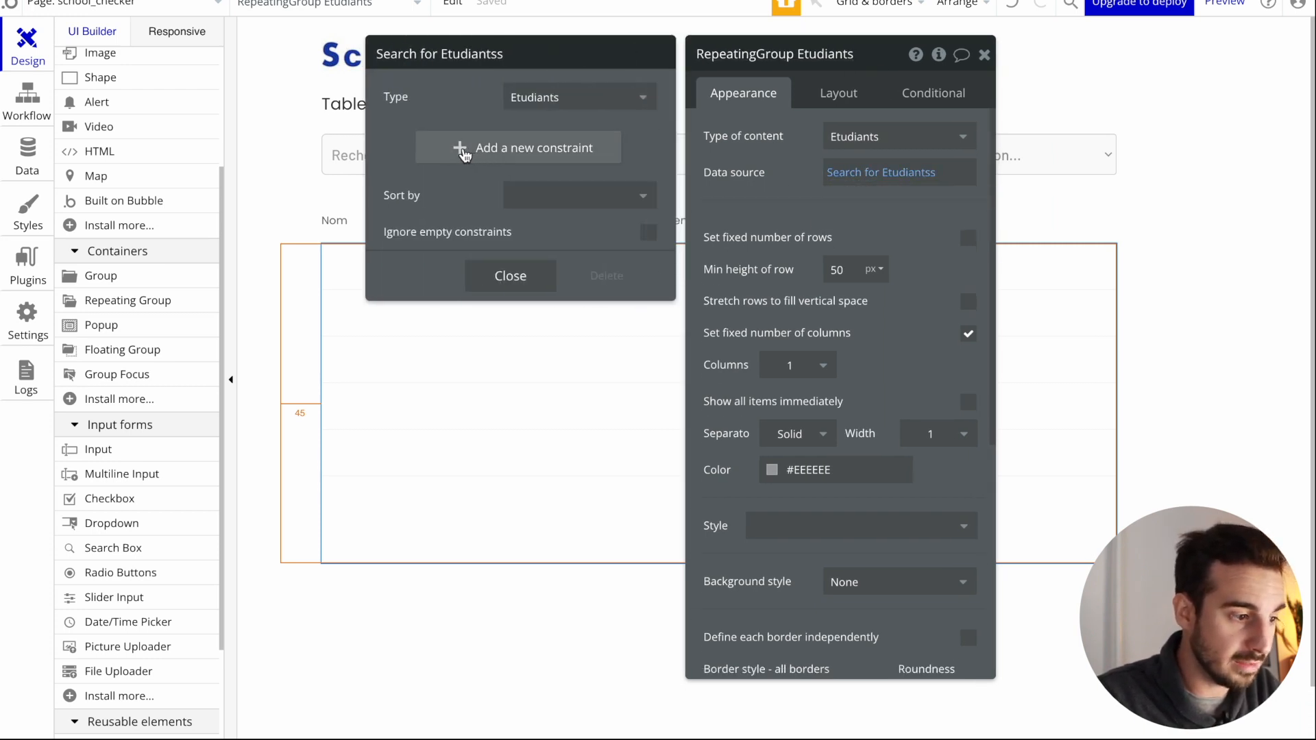
pyautogui.click(403, 141)
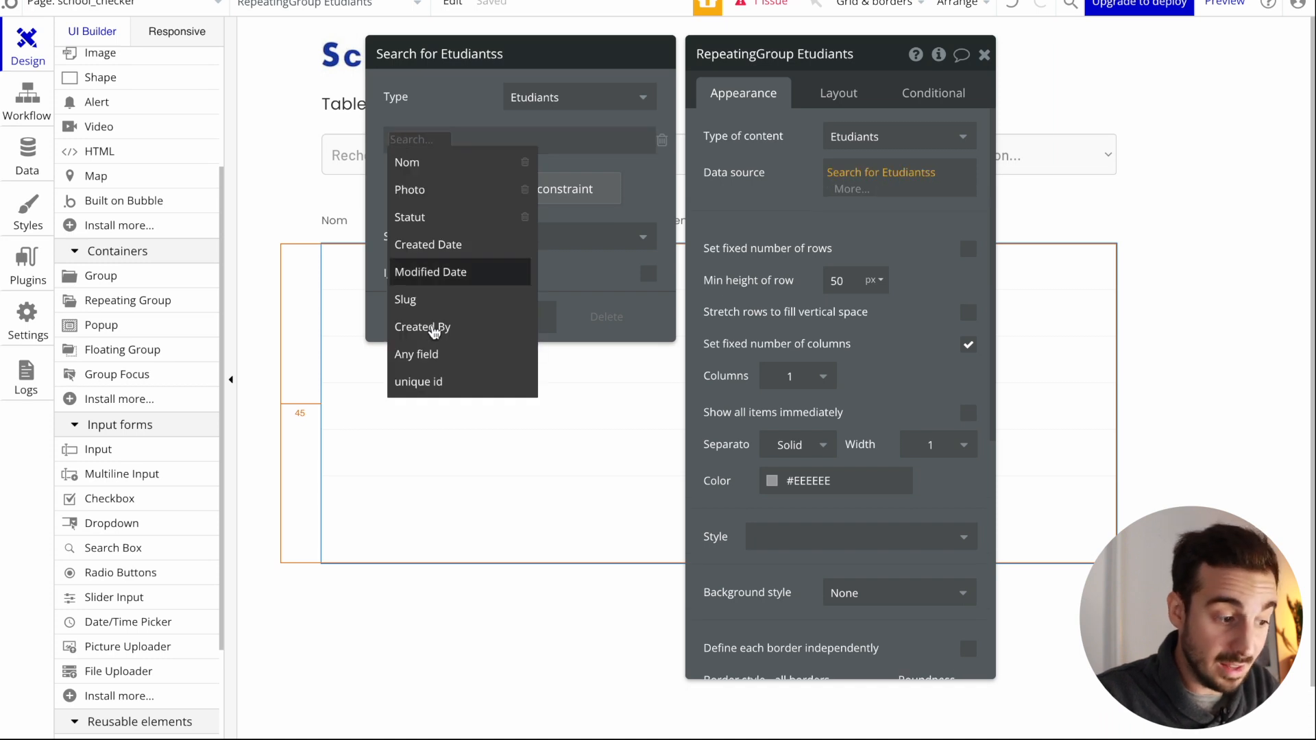
pyautogui.click(449, 357)
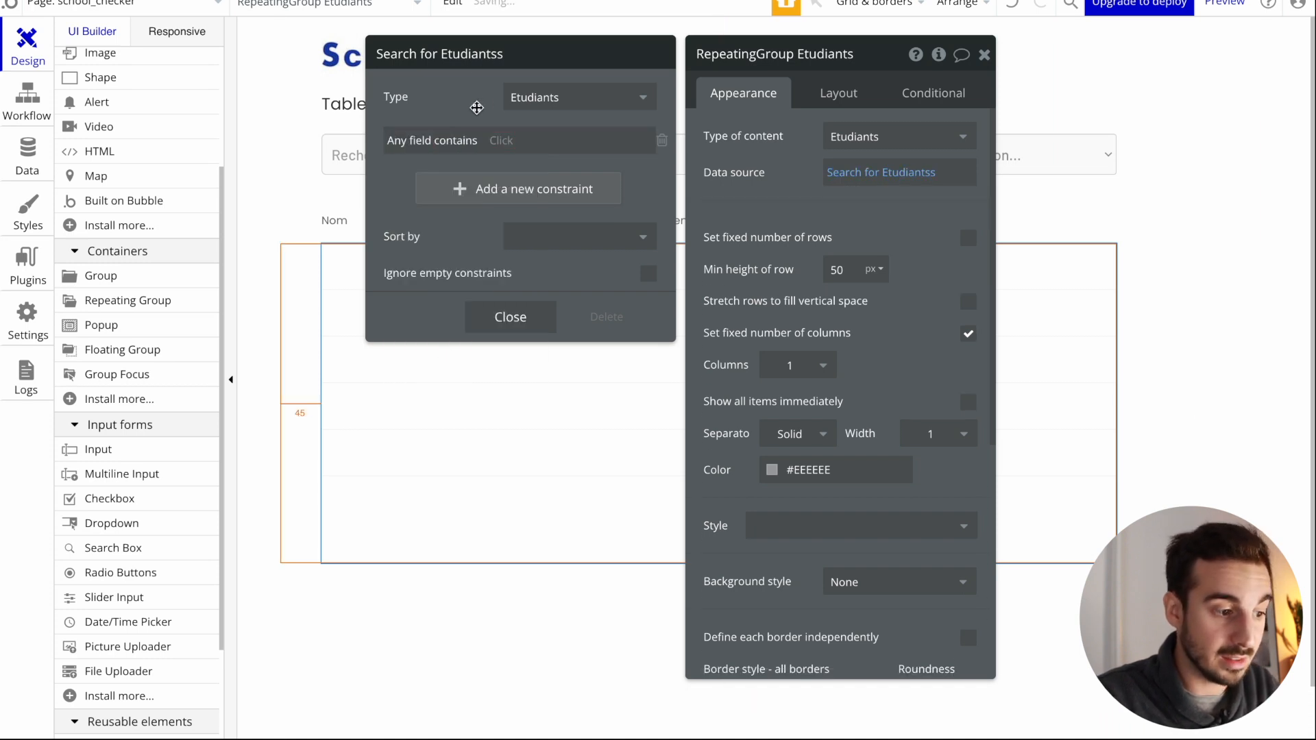
pyautogui.click(504, 137)
pyautogui.write('inp')
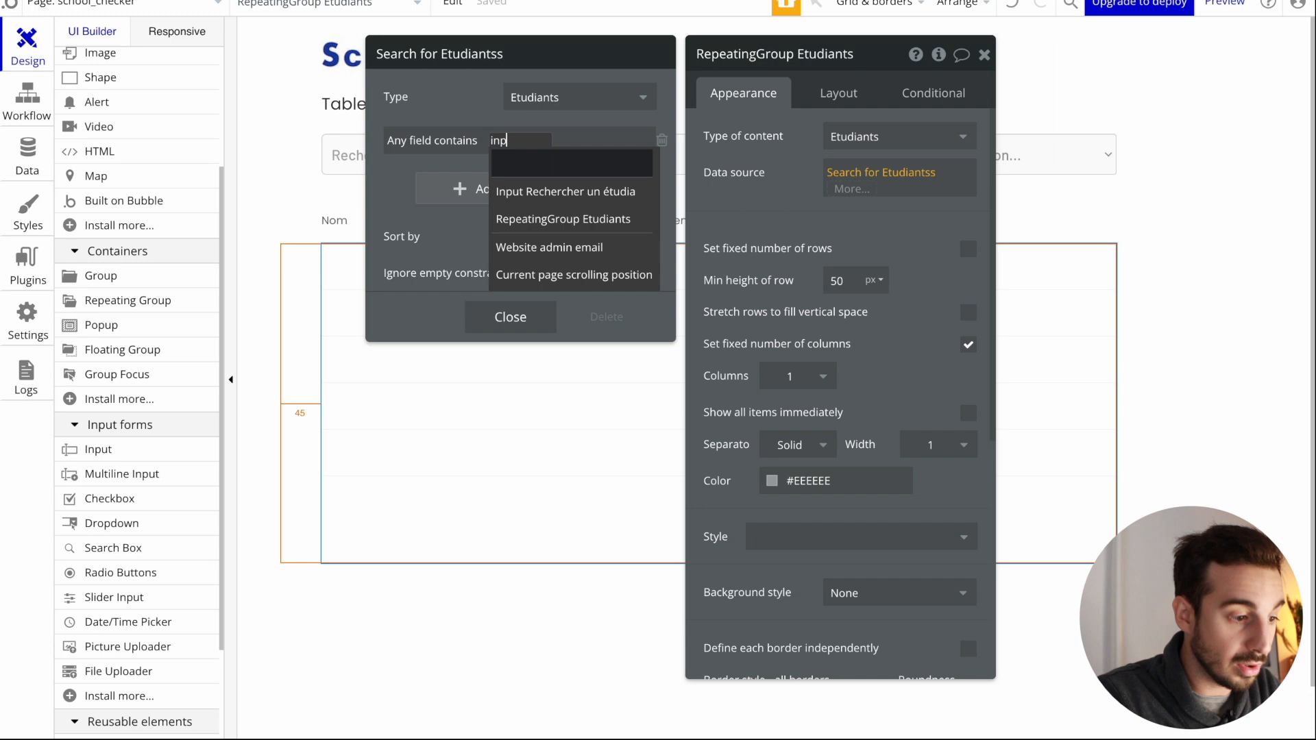
pyautogui.click(565, 191)
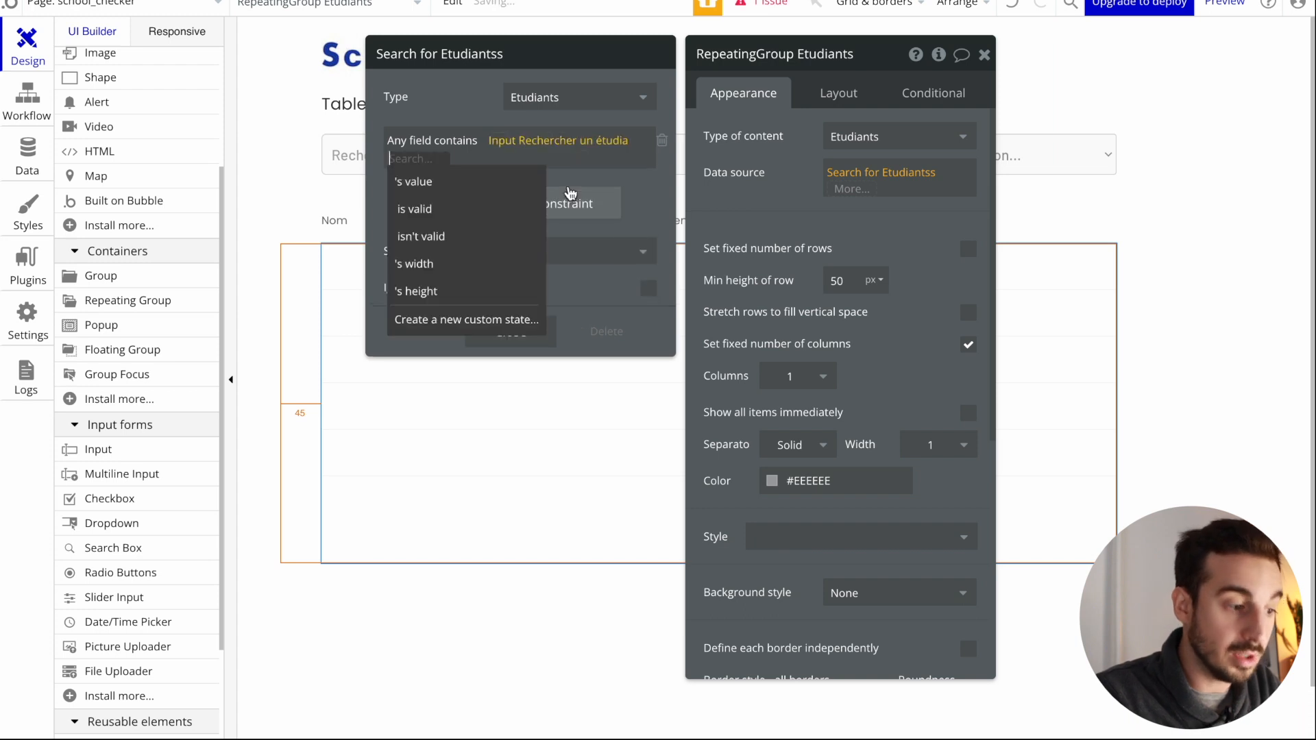
pyautogui.click(498, 183)
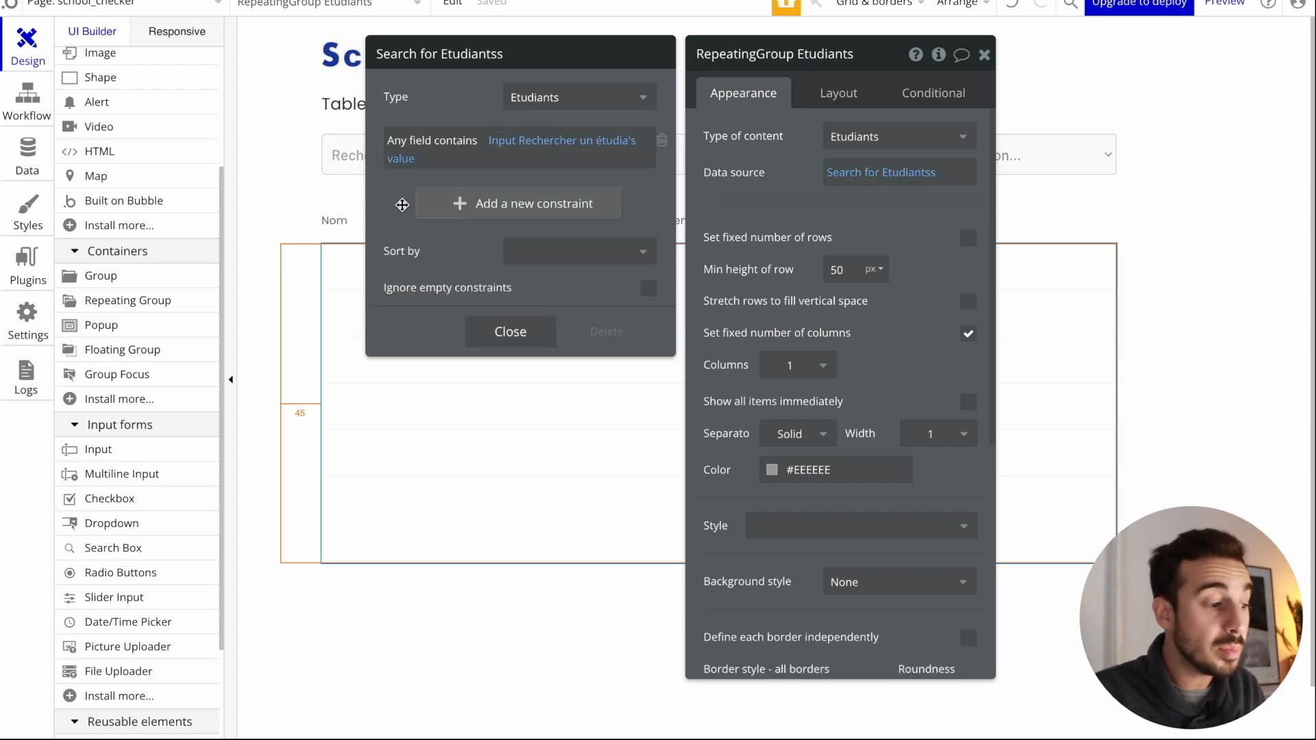
# - Review the fields of the Etudiants data type in the database, and return to the page design
pyautogui.click(28, 156)
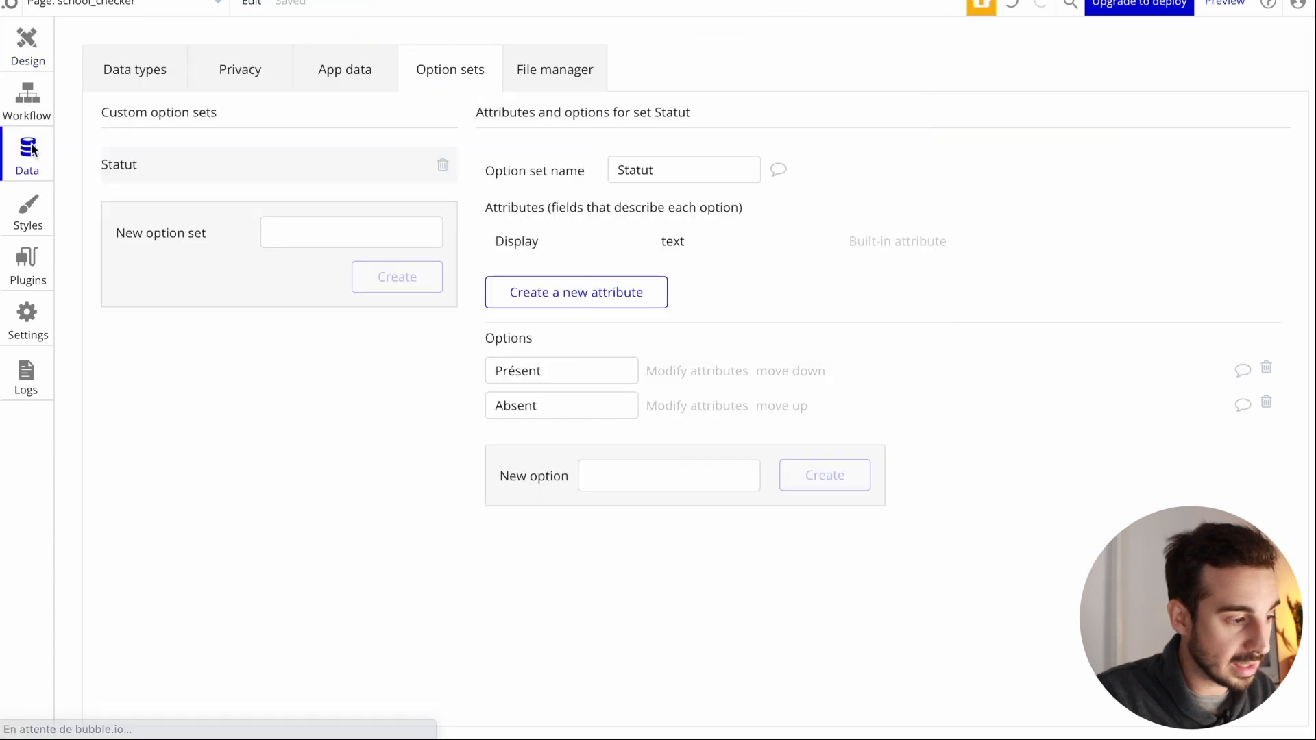
pyautogui.click(130, 81)
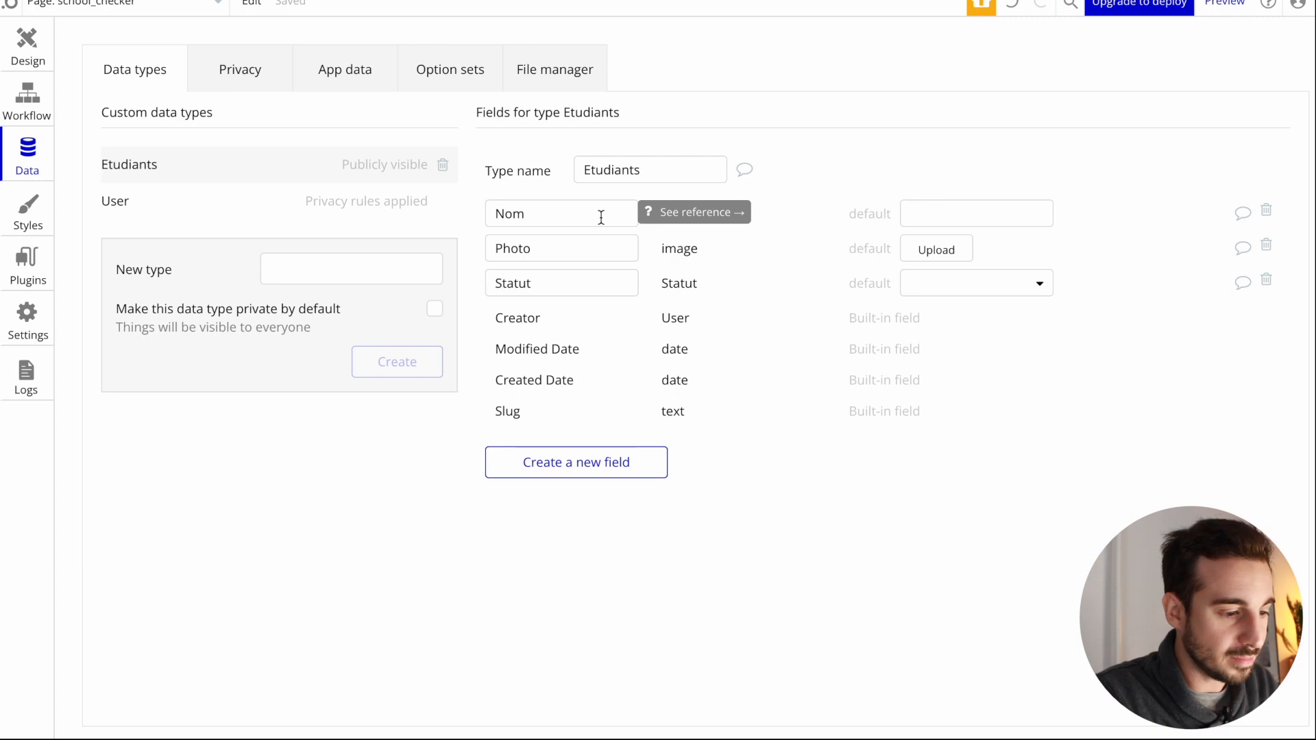
pyautogui.click(26, 60)
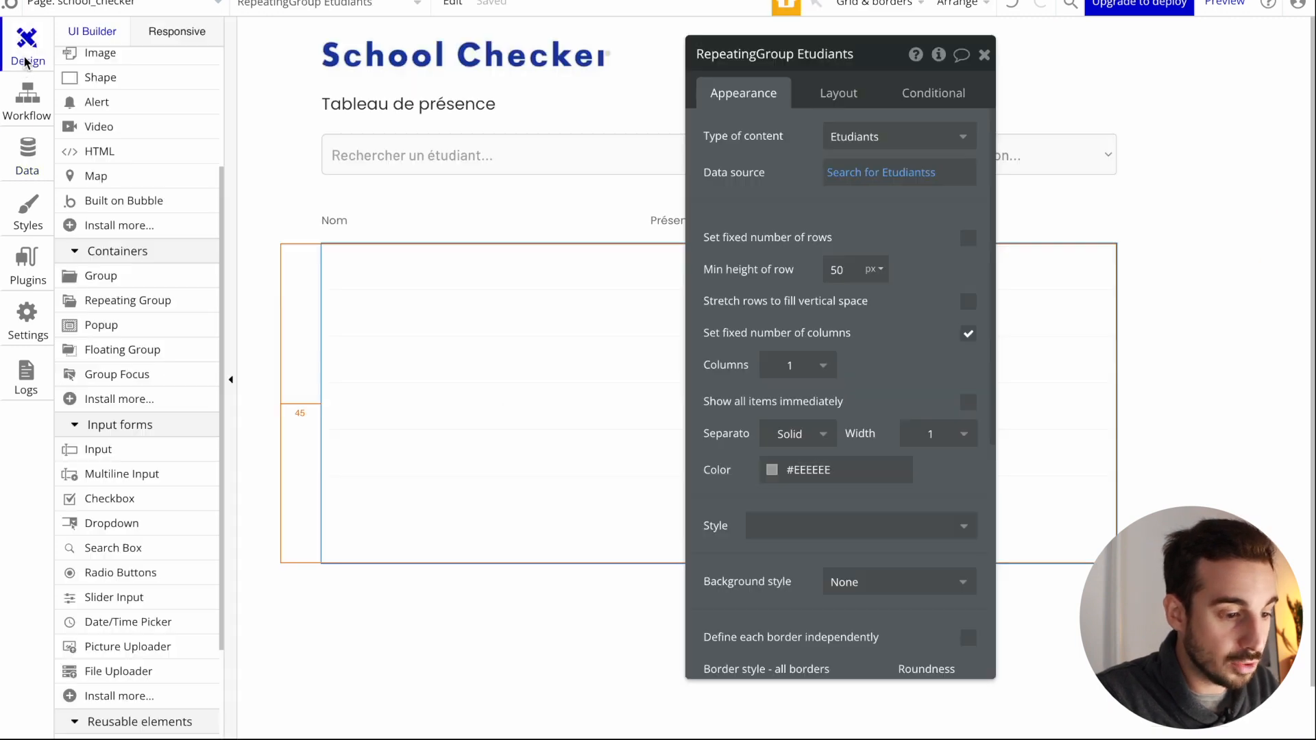
# - Add a second constraint to the repeating group's search: Statut = Dropdown Choisir une option's value
pyautogui.click(866, 172)
pyautogui.click(442, 202)
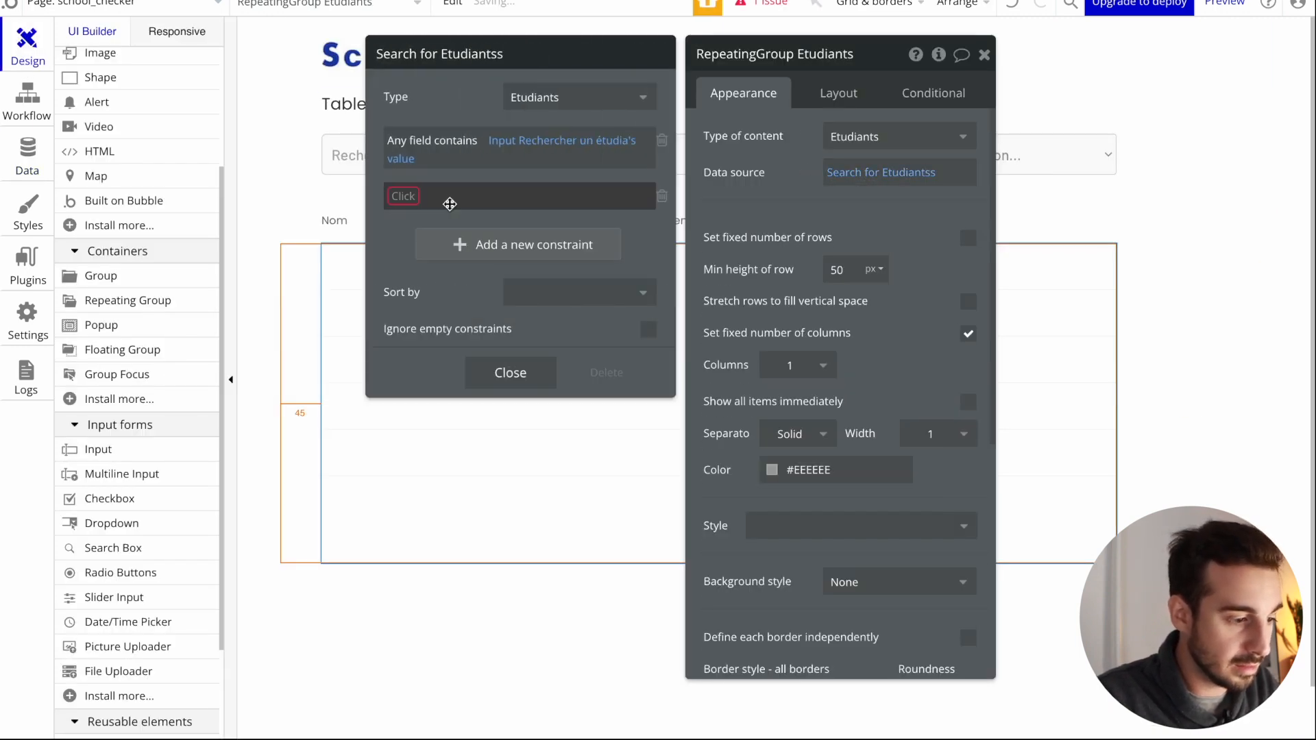
pyautogui.click(404, 197)
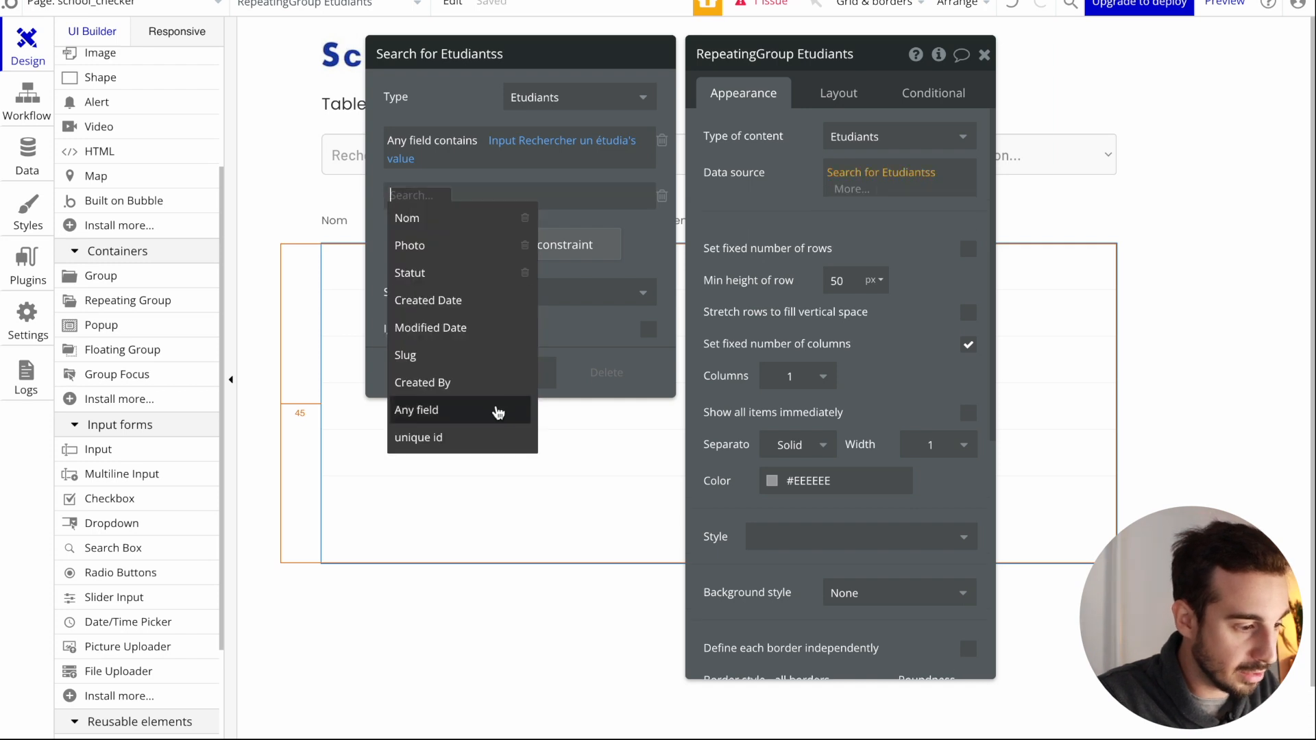
pyautogui.click(460, 283)
pyautogui.click(441, 196)
pyautogui.click(442, 218)
pyautogui.click(448, 197)
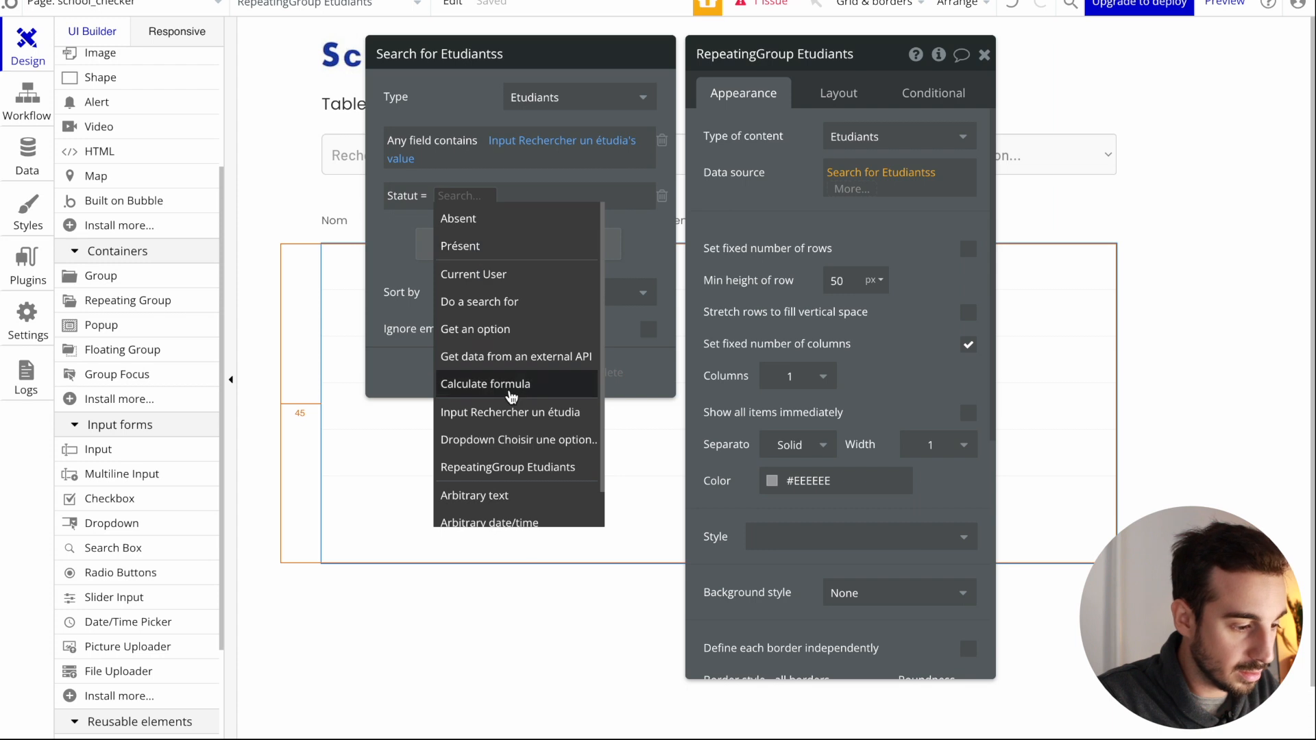
pyautogui.click(507, 439)
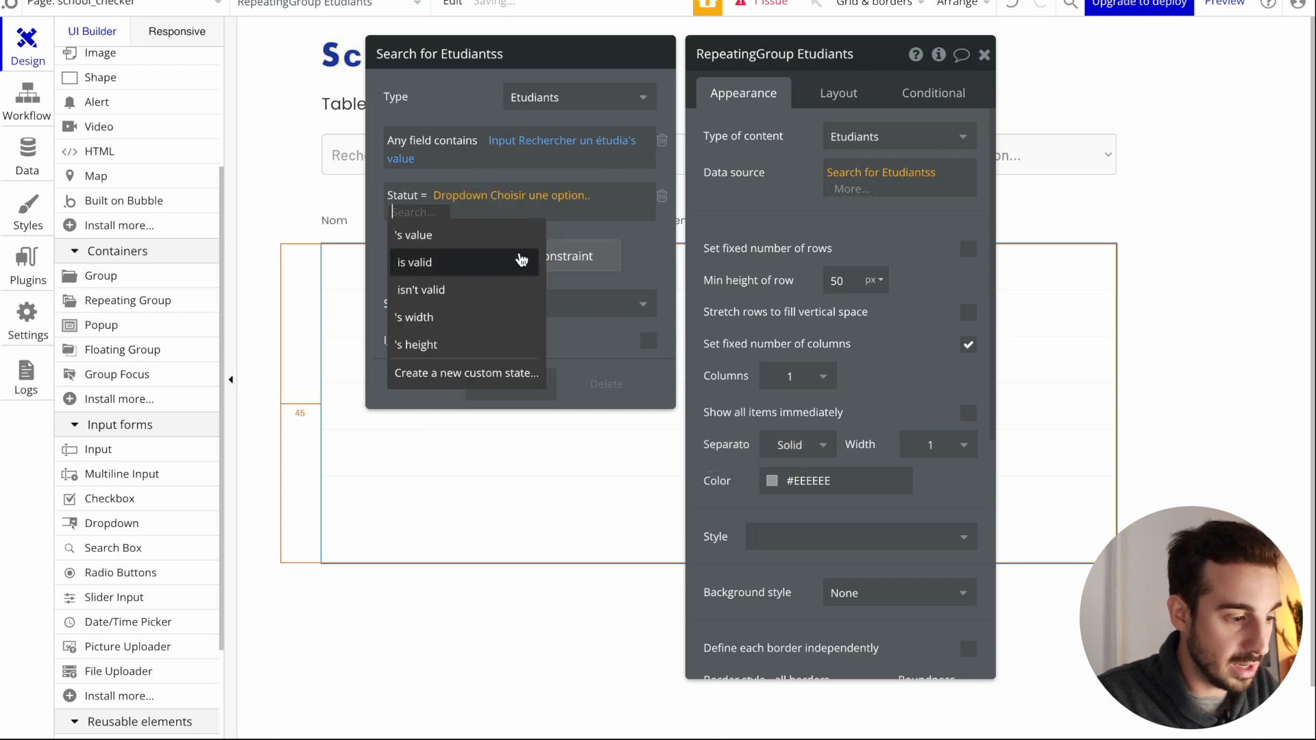
pyautogui.click(465, 237)
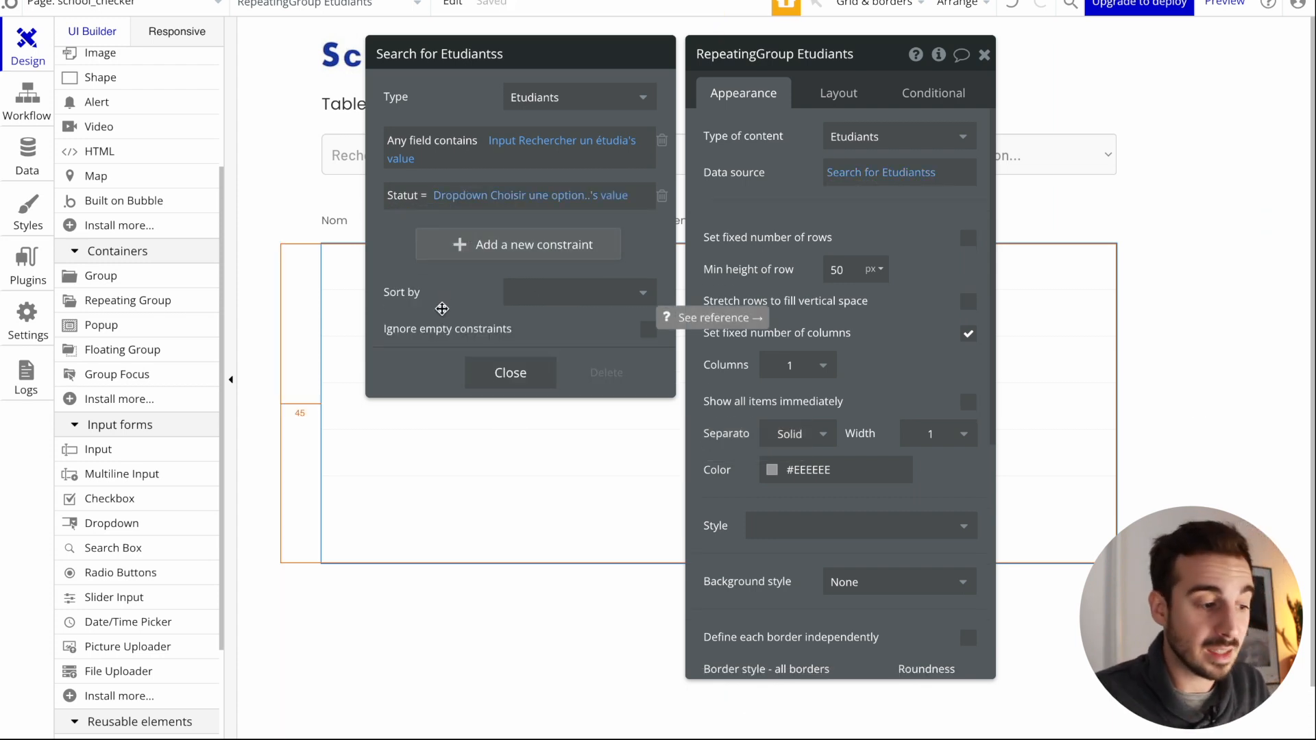
# - Enable Ignore empty constraints for the Etudiants search and close the repeating group's settings
pyautogui.moveTo(562, 56); pyautogui.dragTo(838, 61)
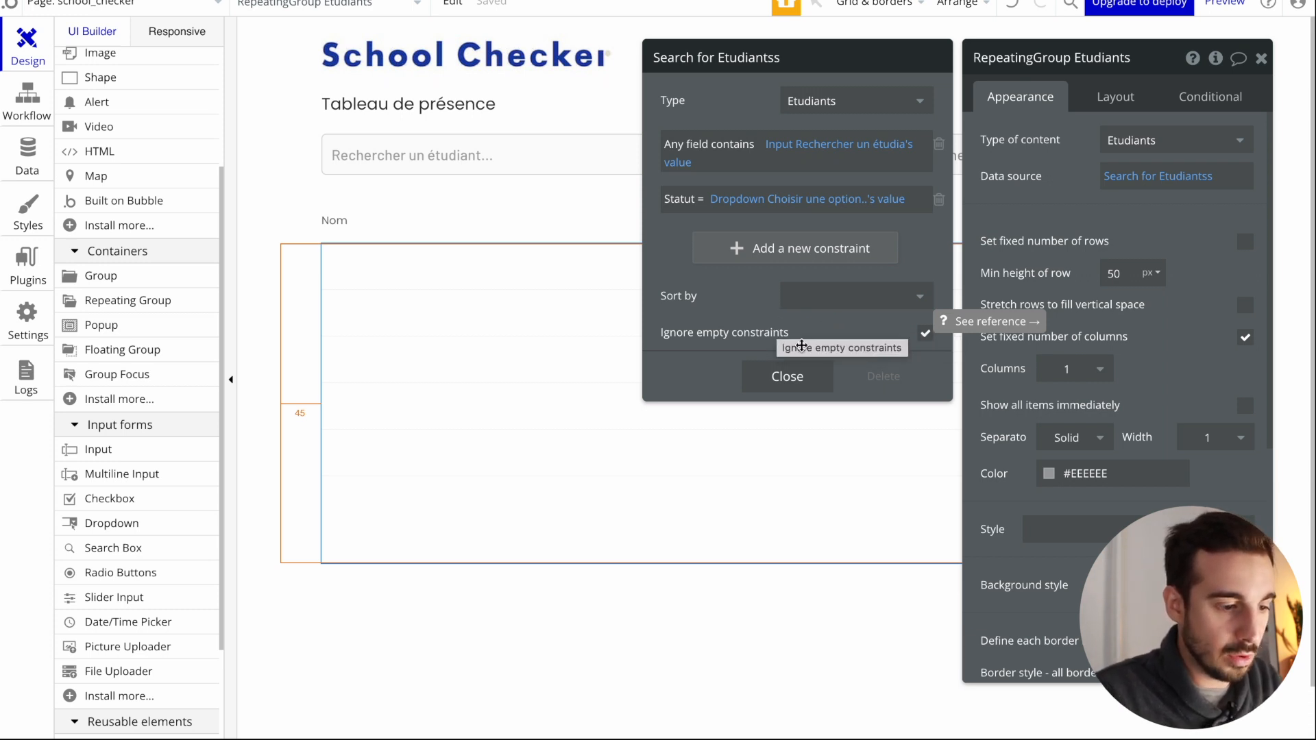
pyautogui.click(787, 376)
pyautogui.click(1261, 58)
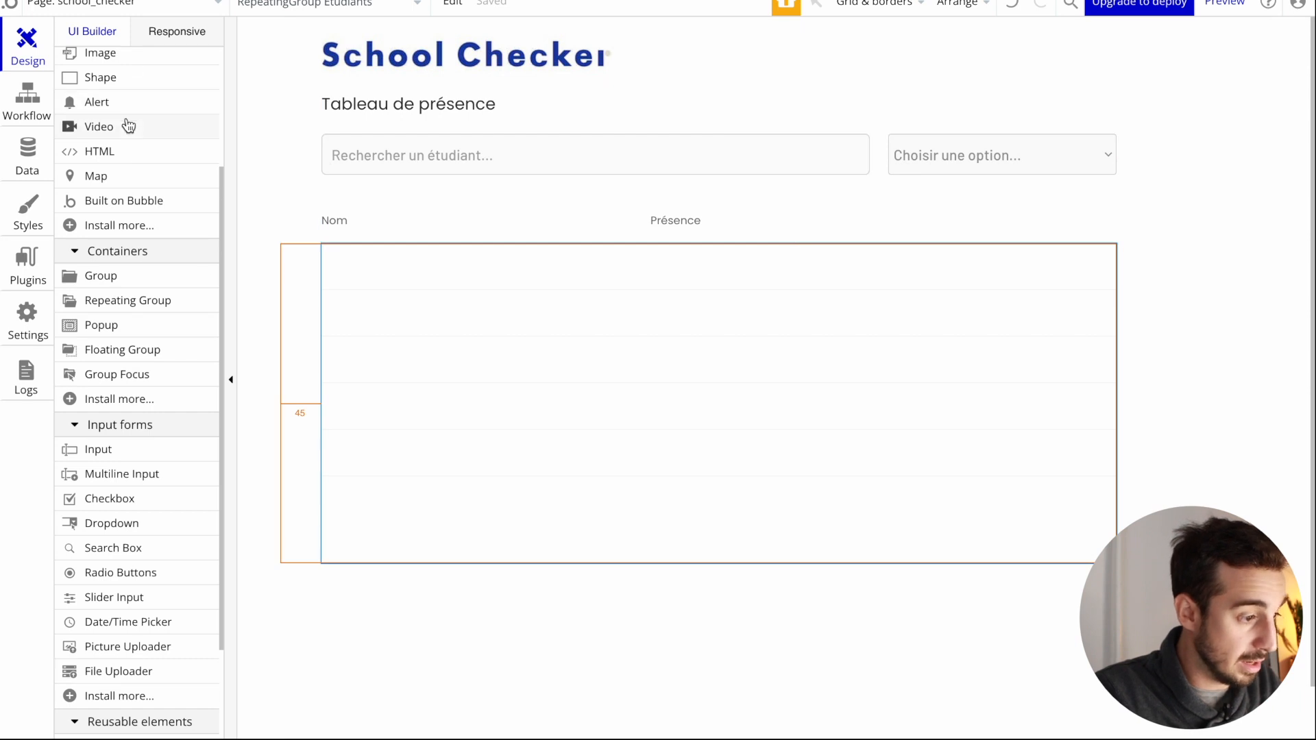
# - Add a text element to the repeating group's first cell showing Current cell's Etudiants's Nom
pyautogui.scroll(3, 128, 125)
pyautogui.moveTo(106, 136); pyautogui.dragTo(476, 270)
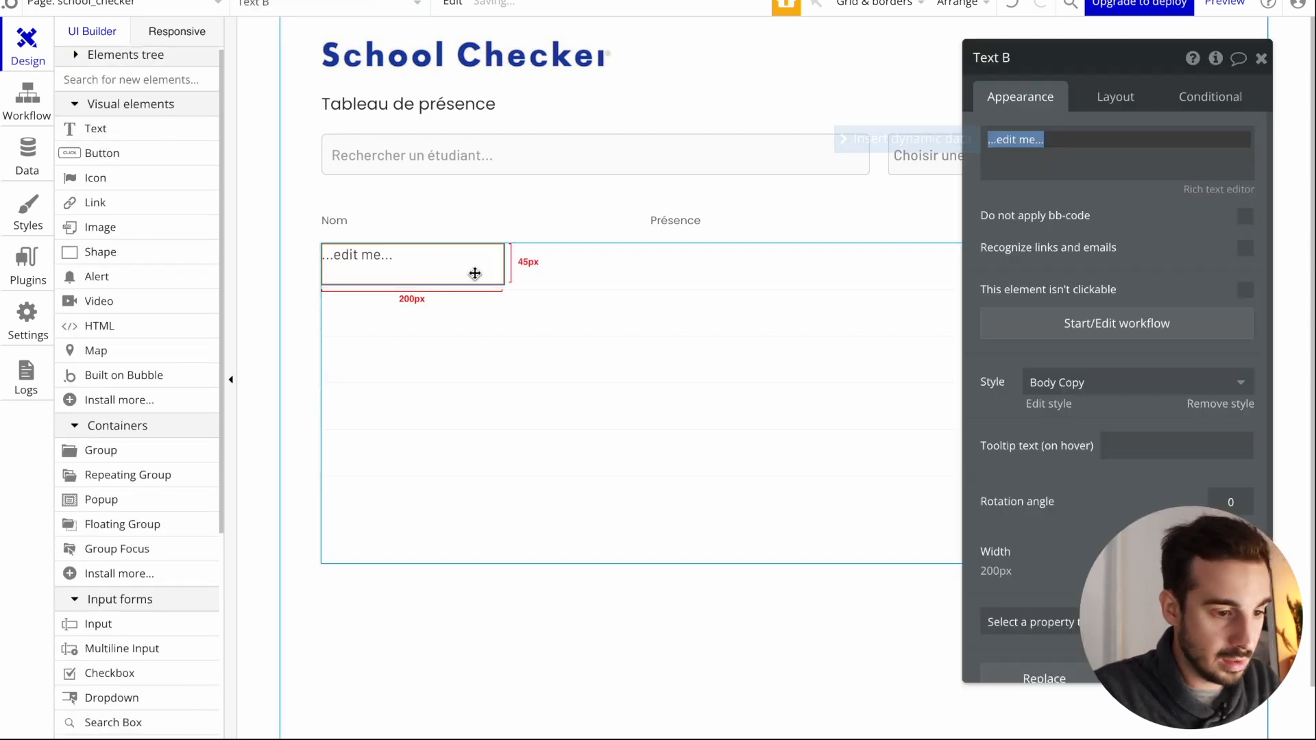
pyautogui.click(947, 147)
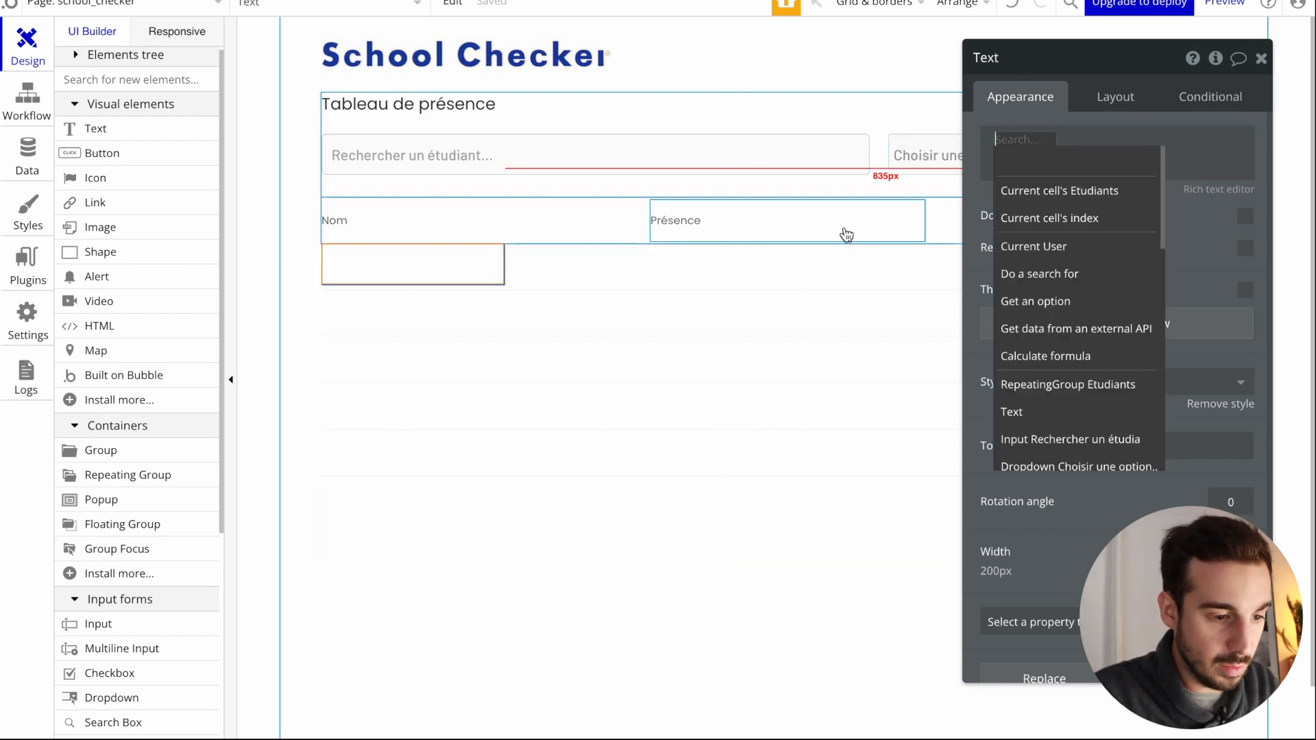
pyautogui.click(1066, 192)
pyautogui.click(1177, 168)
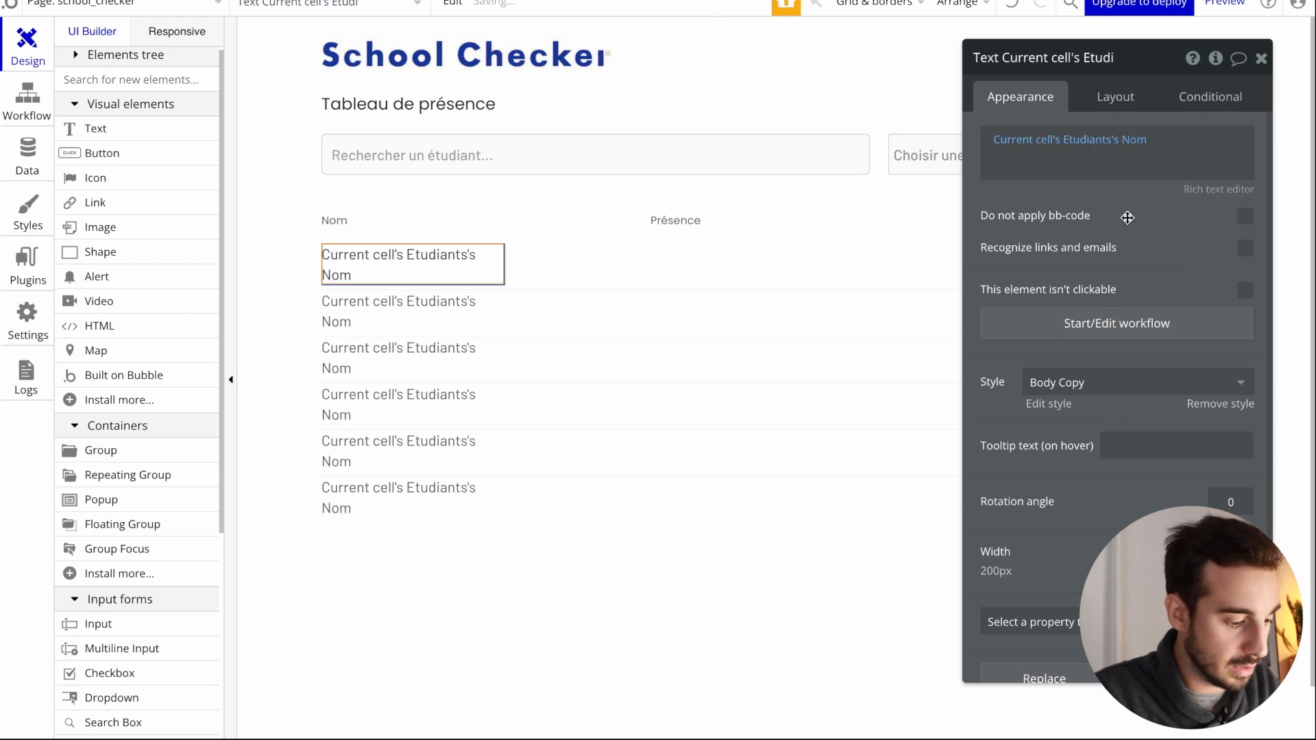
# - Duplicate the name text within the repeating group's cell and make the copy show Current cell's Etudiants's Statut's Display
pyautogui.hotkey('ctrl', 'c')
pyautogui.hotkey('ctrl', 'v')
pyautogui.click(567, 273)
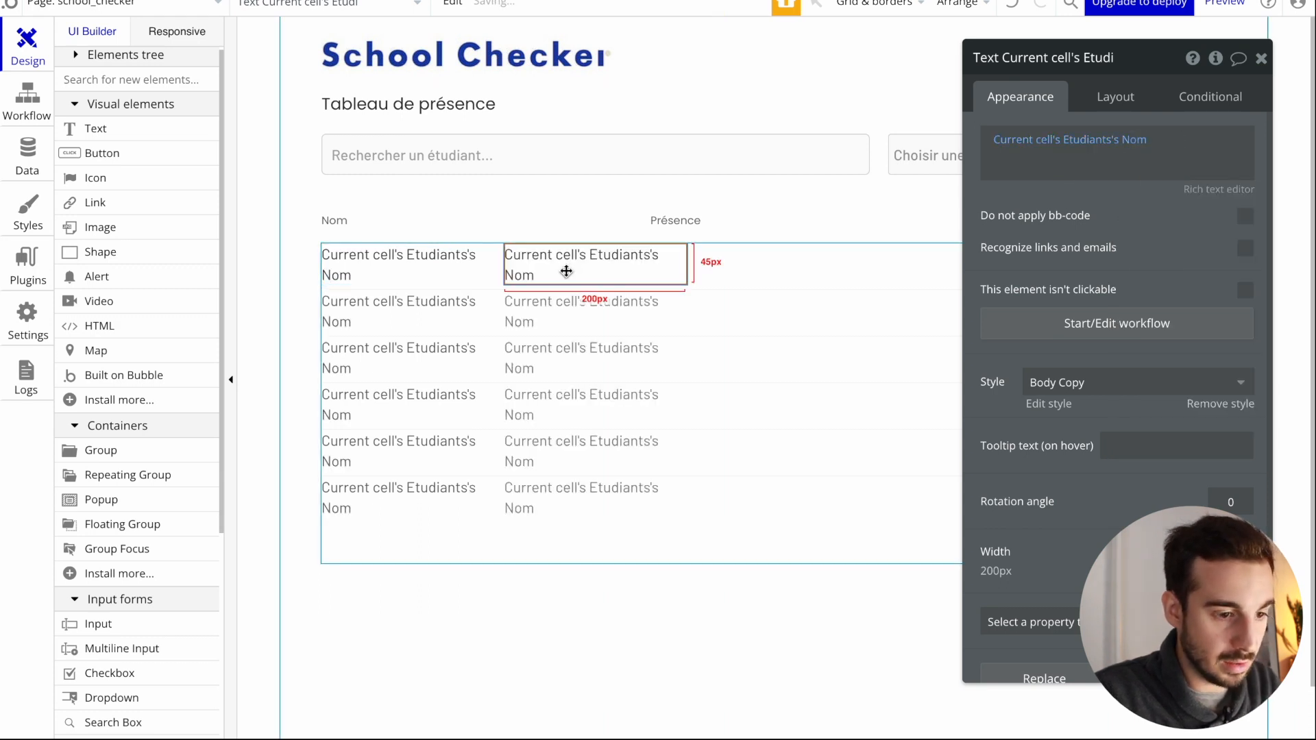
pyautogui.click(1131, 141)
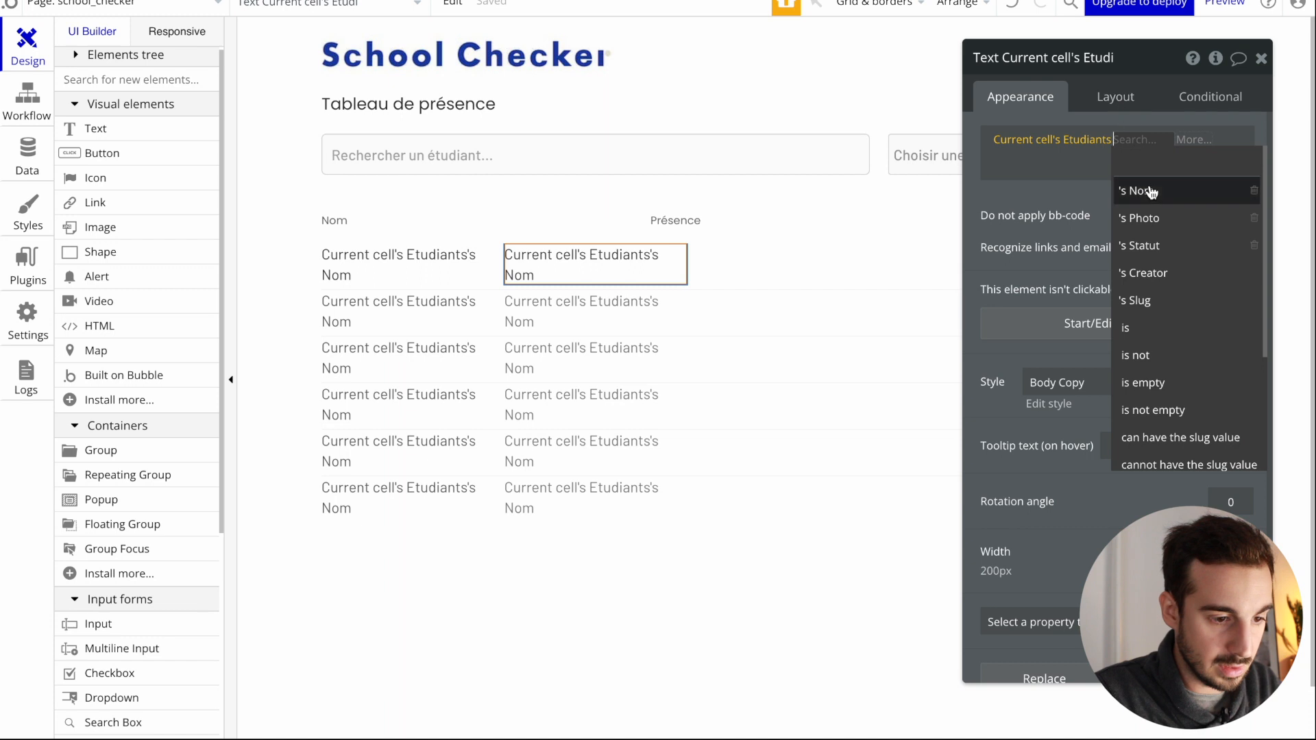
pyautogui.click(1152, 247)
pyautogui.click(1191, 161)
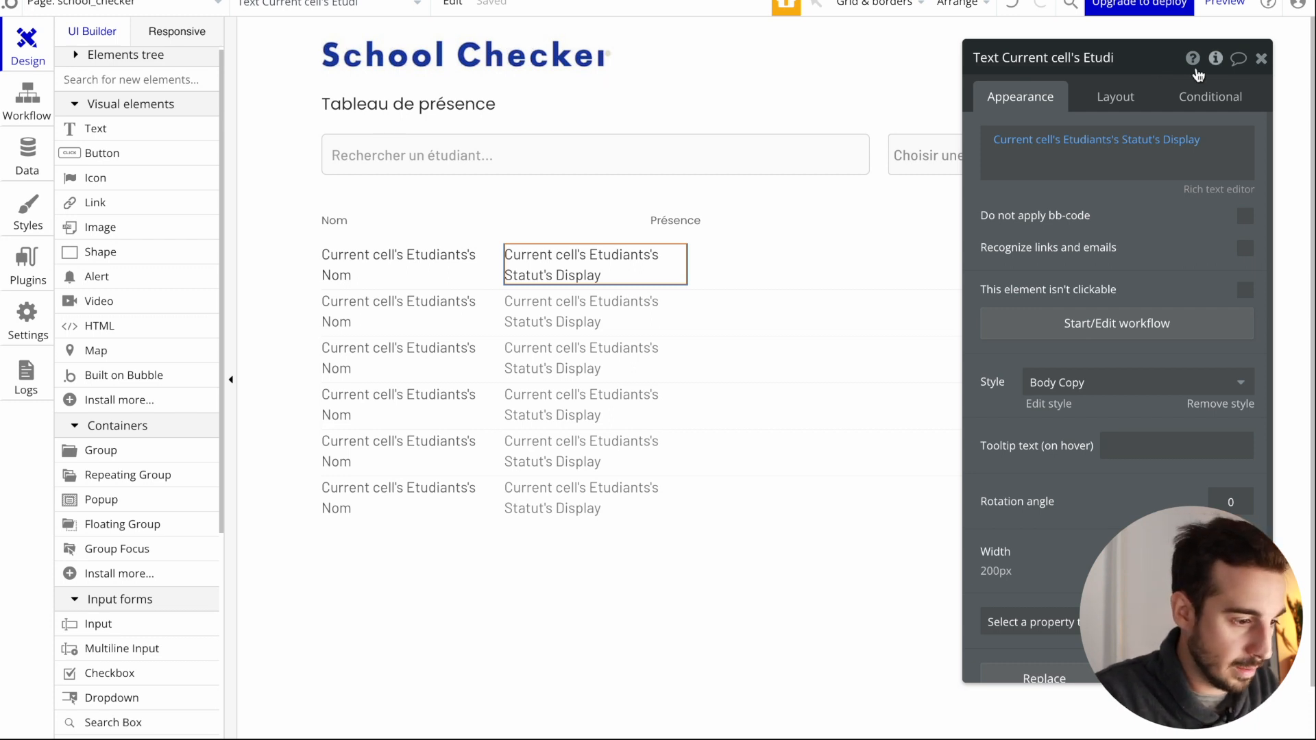
# - Set the student name text's width to 360 px so the status text lines up under the Présence header
pyautogui.click(523, 226)
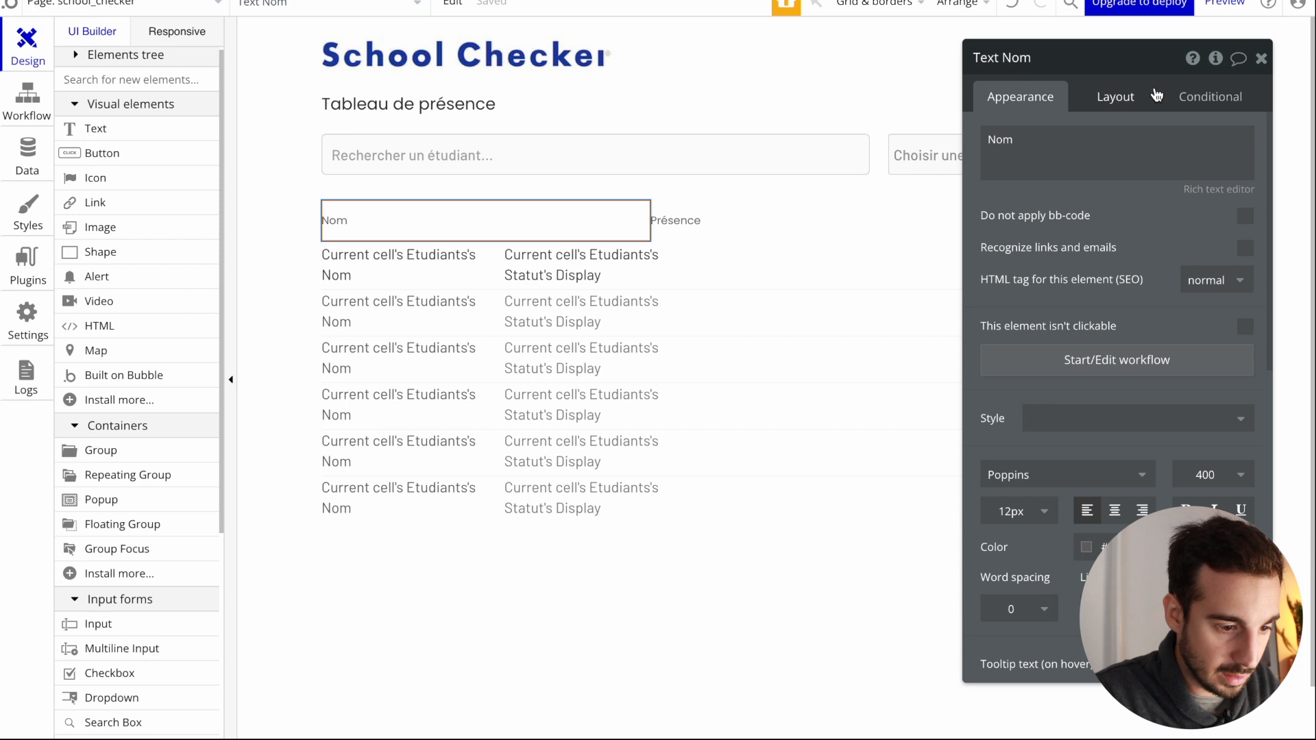
pyautogui.click(1131, 93)
pyautogui.click(429, 273)
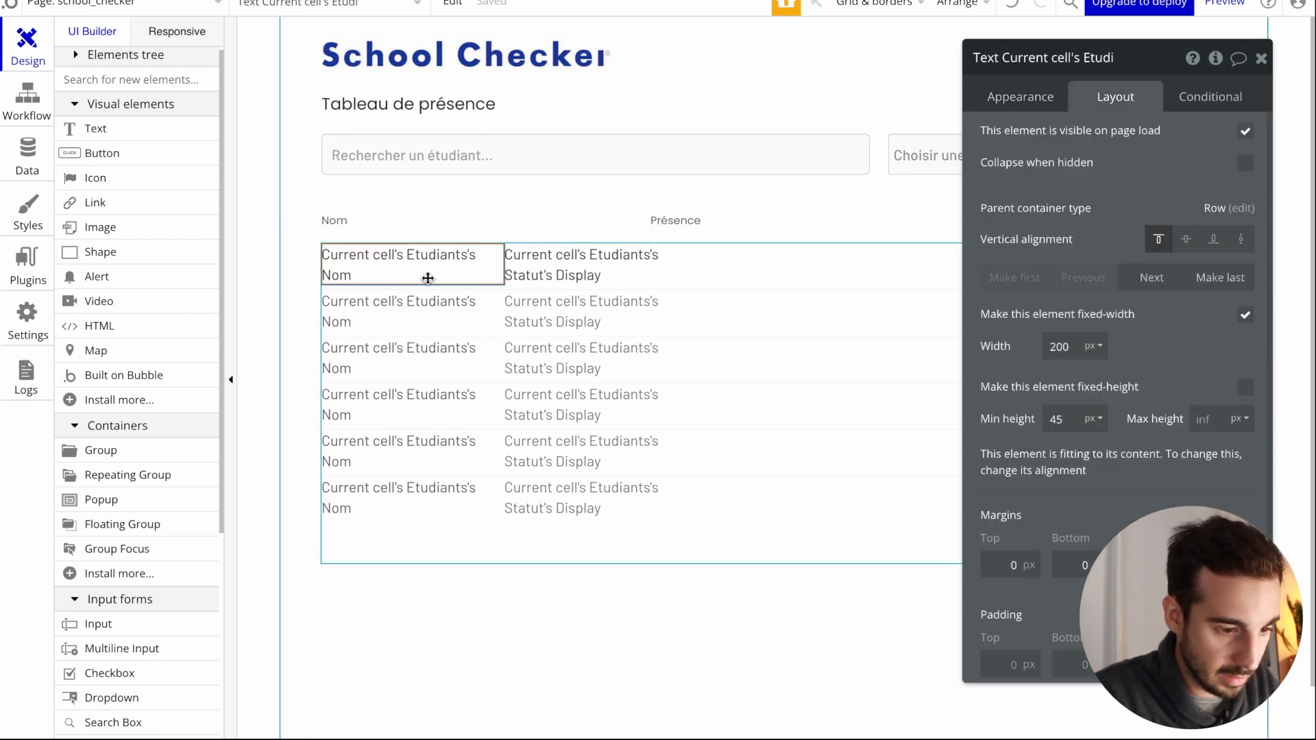
pyautogui.moveTo(1066, 346); pyautogui.dragTo(985, 345)
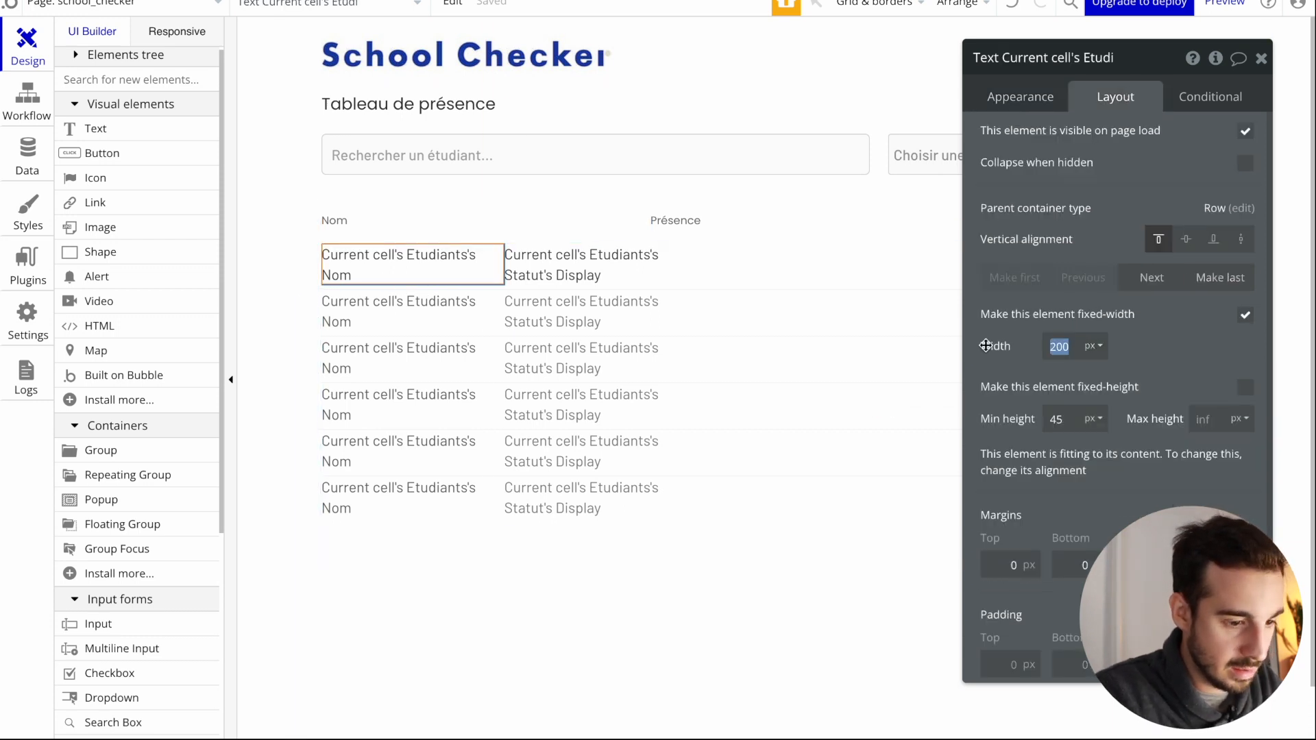
pyautogui.write('360')
pyautogui.press('Return')
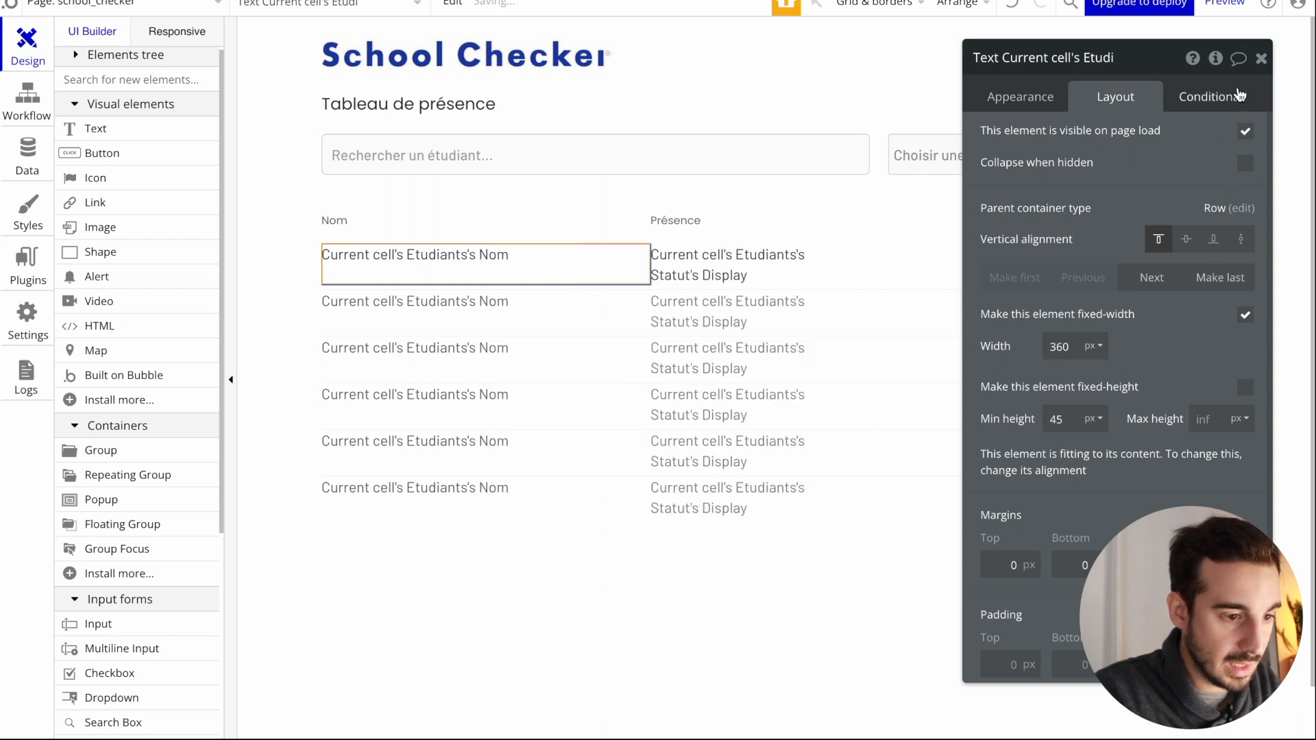
pyautogui.click(1260, 61)
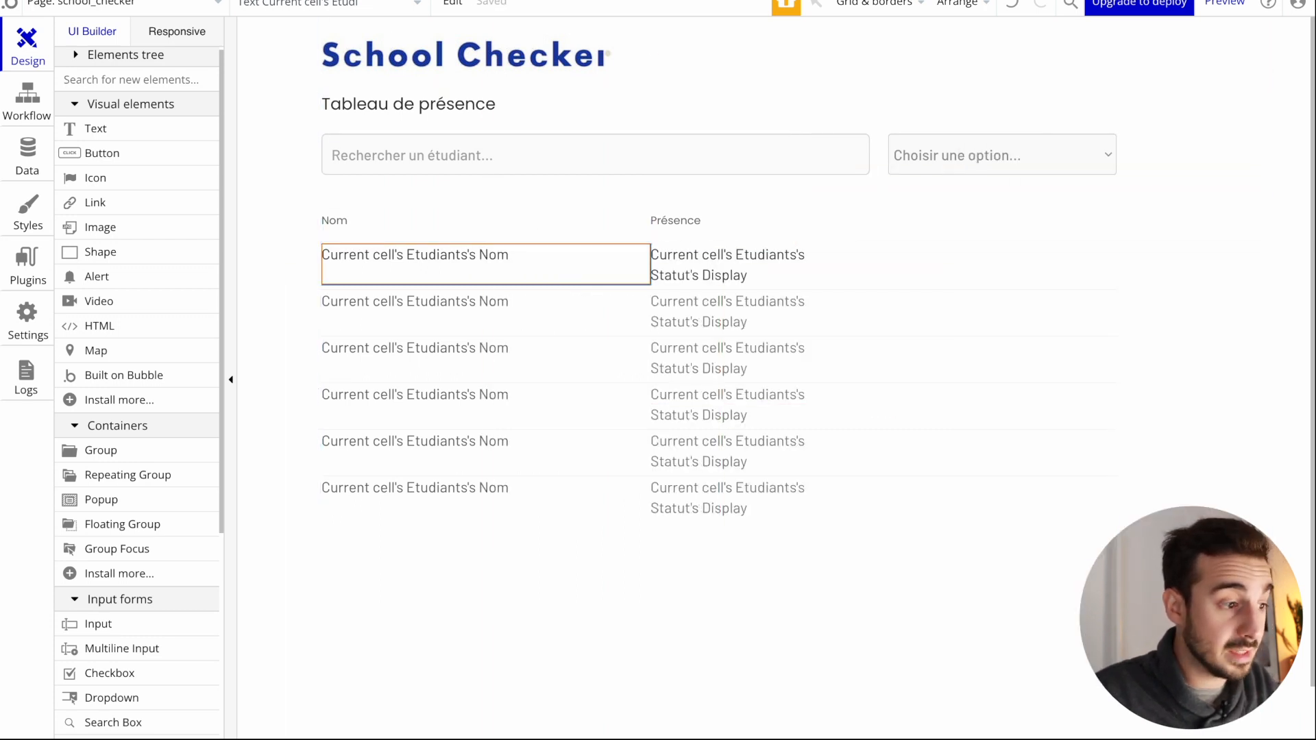
# - Preview the page and test the search input by looking up a student by first name
pyautogui.click(1214, 5)
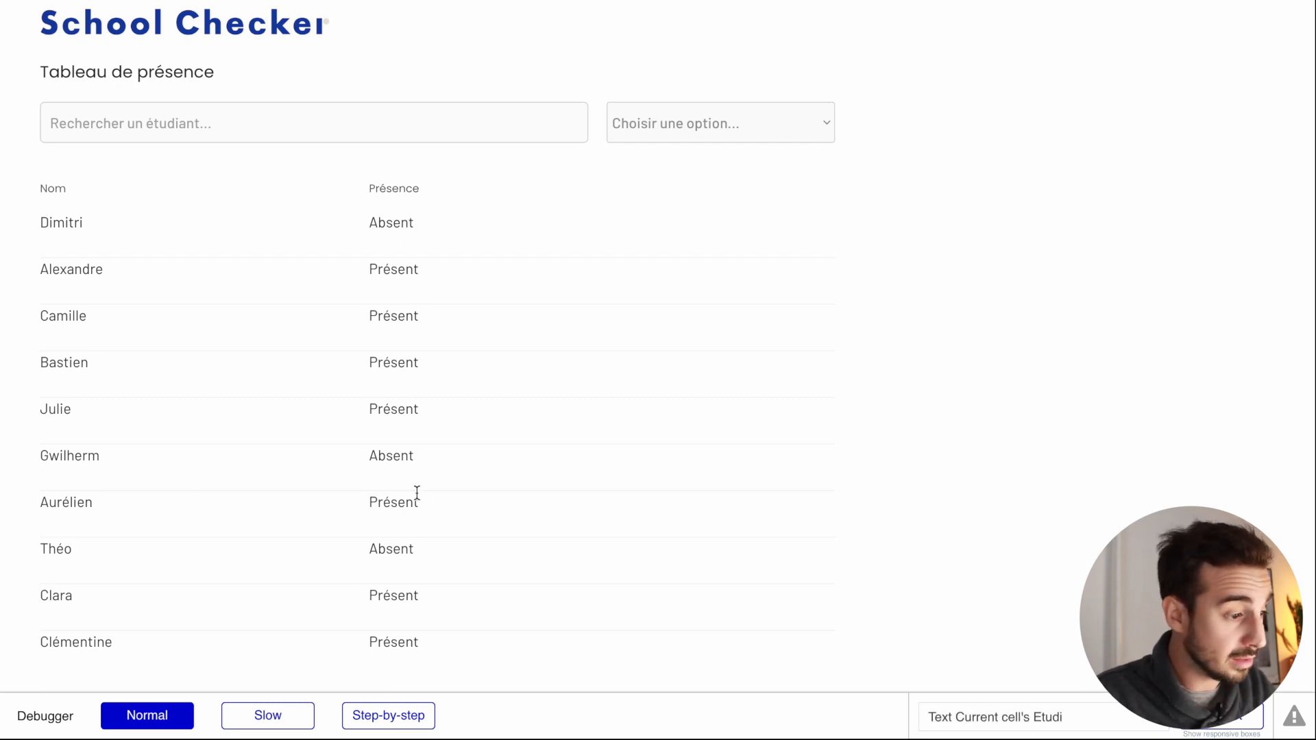
pyautogui.click(153, 119)
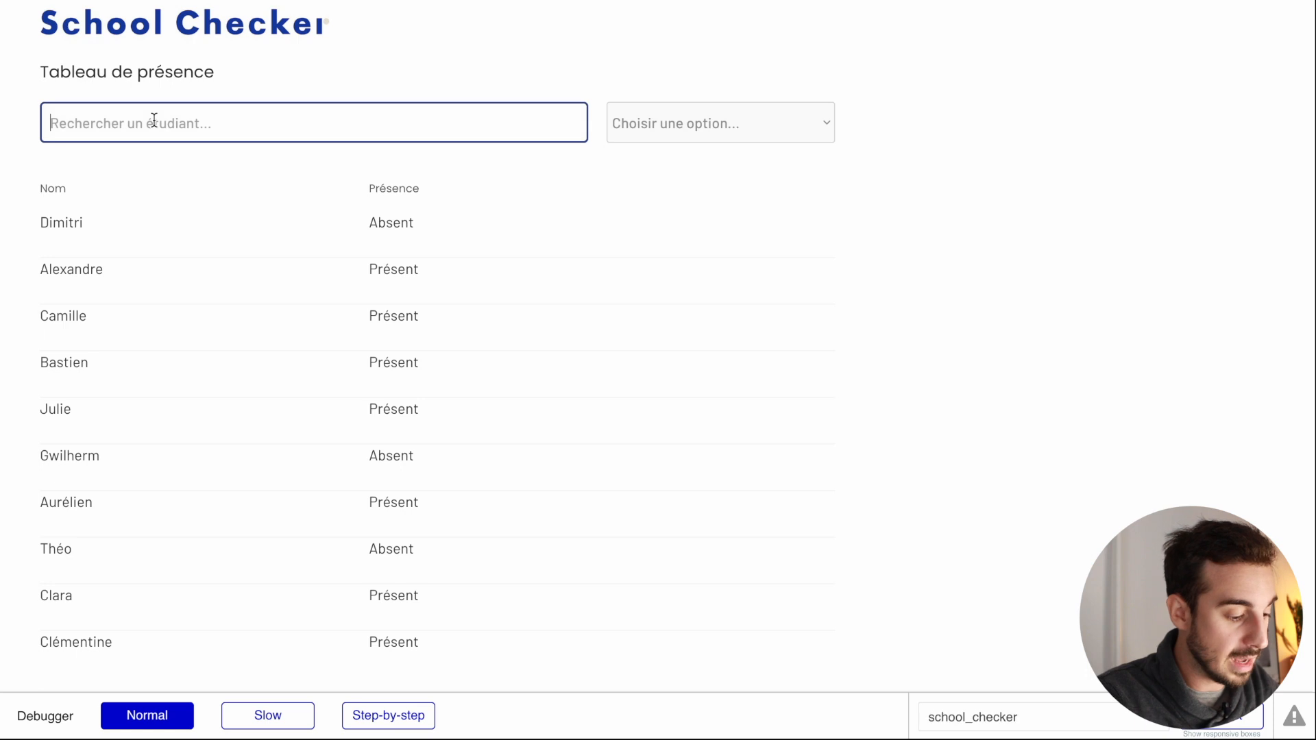
pyautogui.write('Alexandre')
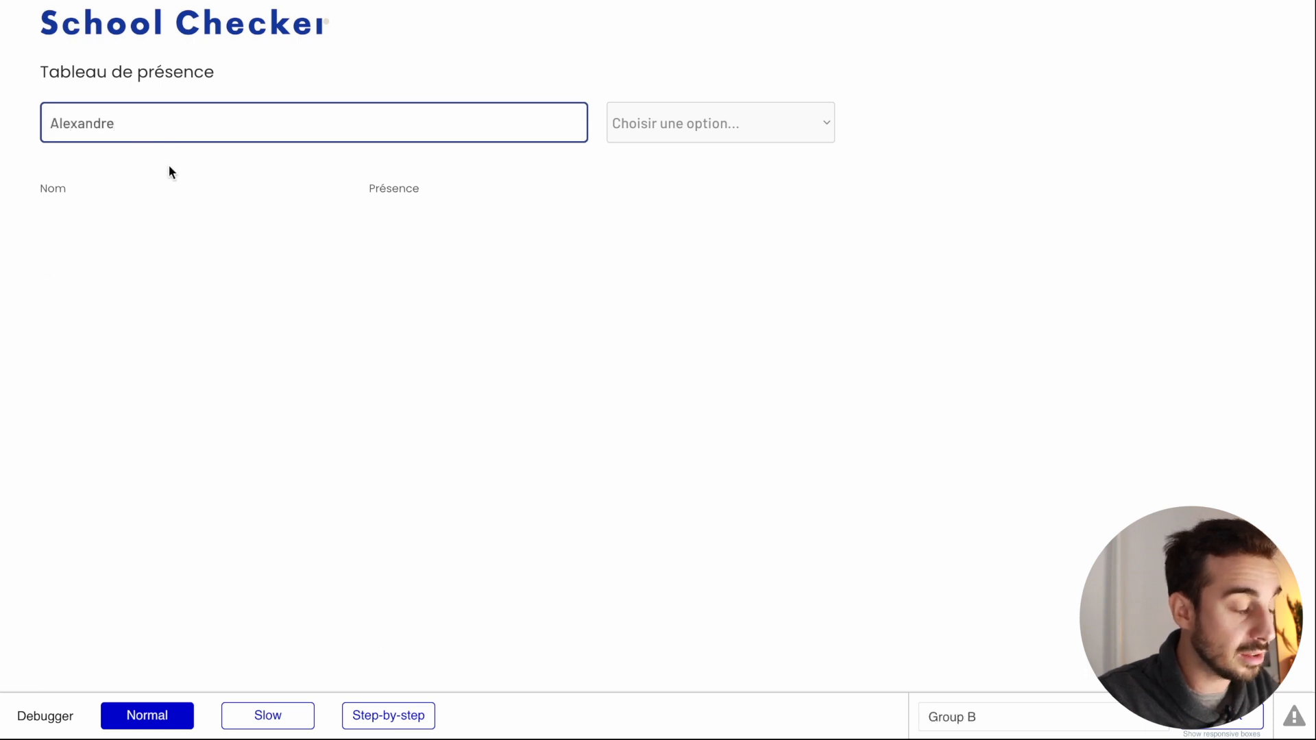
pyautogui.click(183, 157)
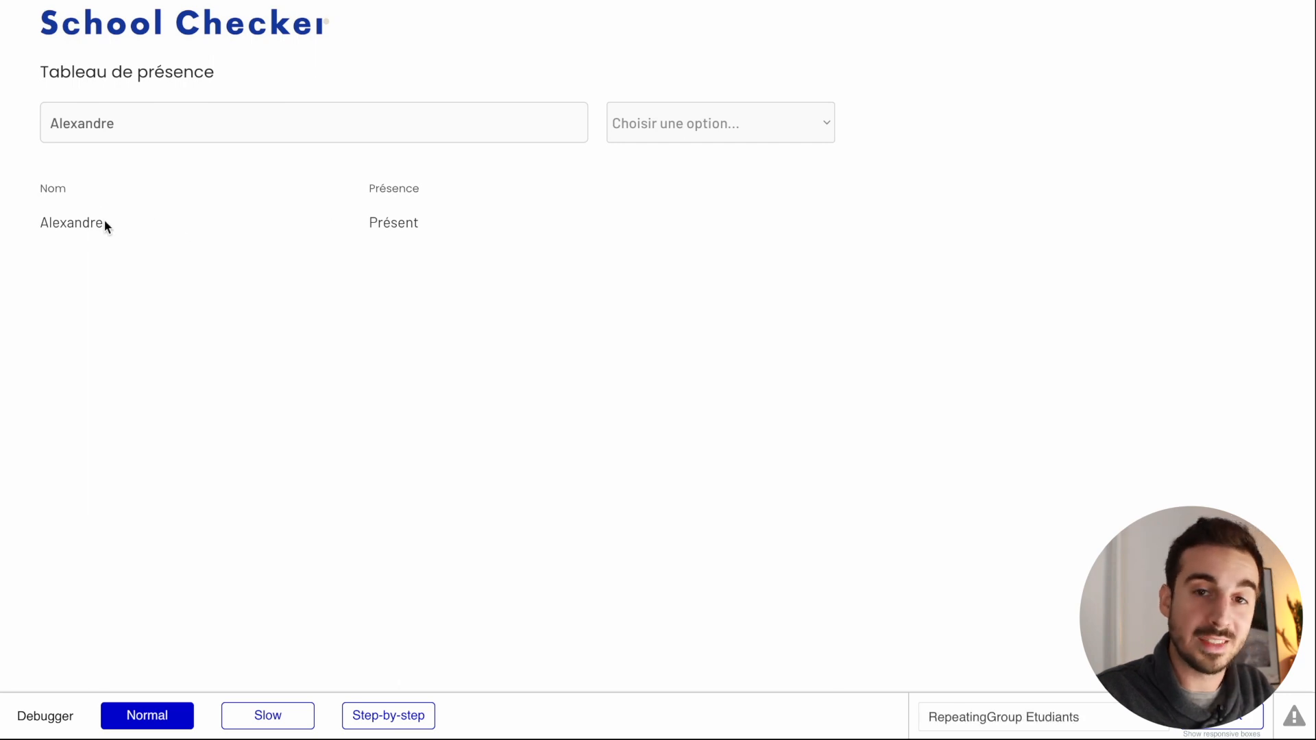
# - Clear the student search and filter the previewed table by the status Présent
pyautogui.click(161, 126)
pyautogui.hotkey('ctrl', 'a')
pyautogui.press('BackSpace')
pyautogui.click(771, 117)
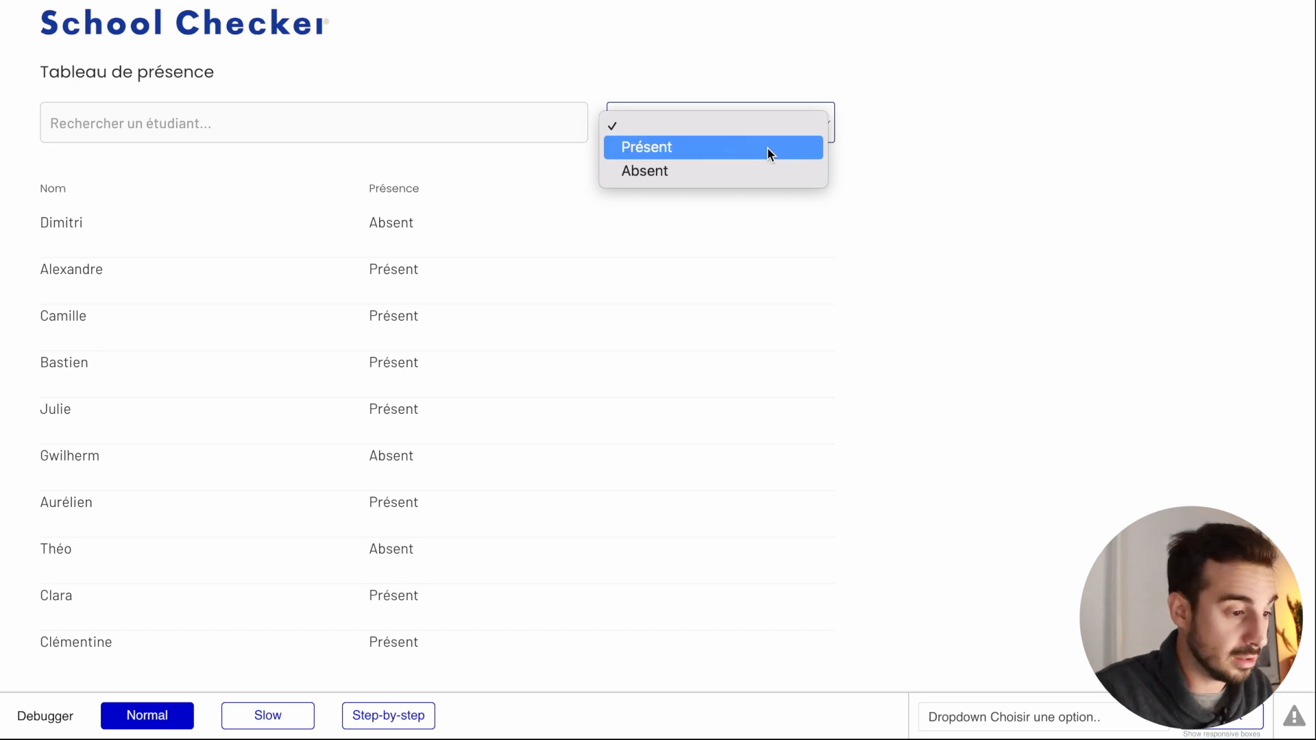
pyautogui.click(767, 146)
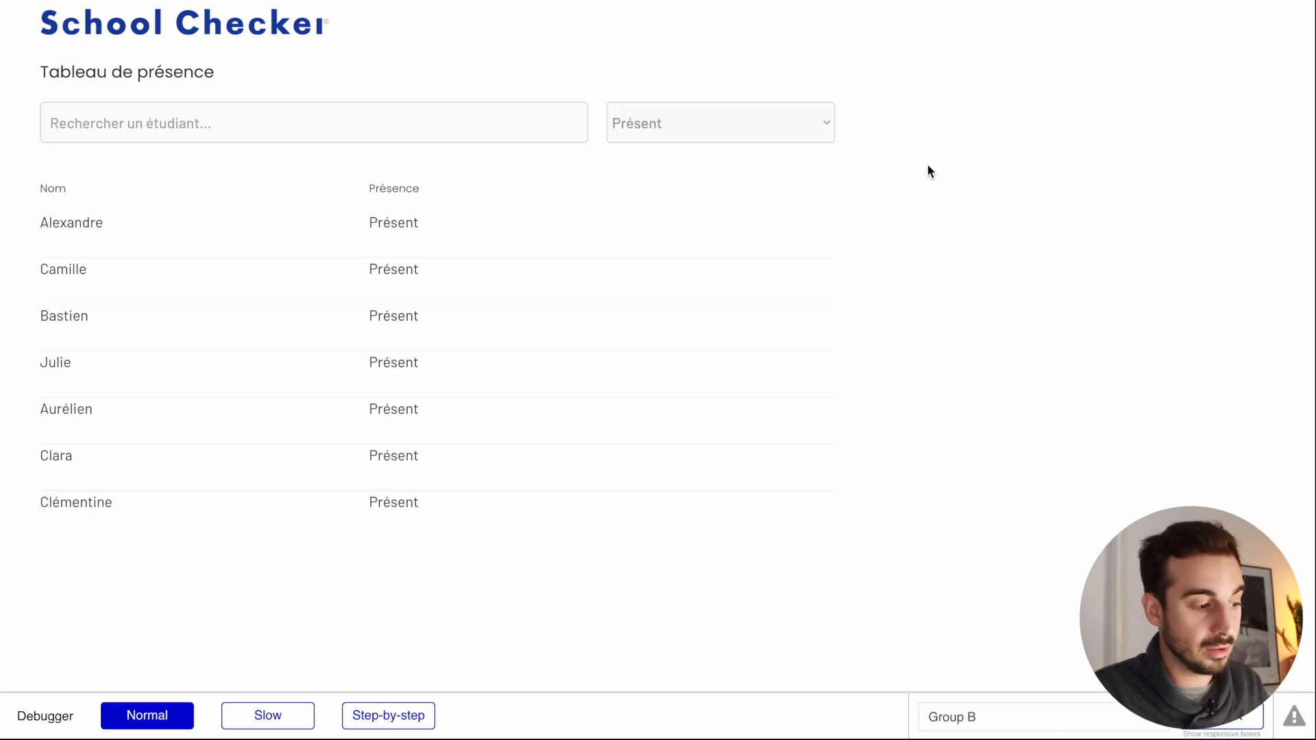
# - Filter the previewed table by the status Absent and reopen the status choices
pyautogui.click(670, 132)
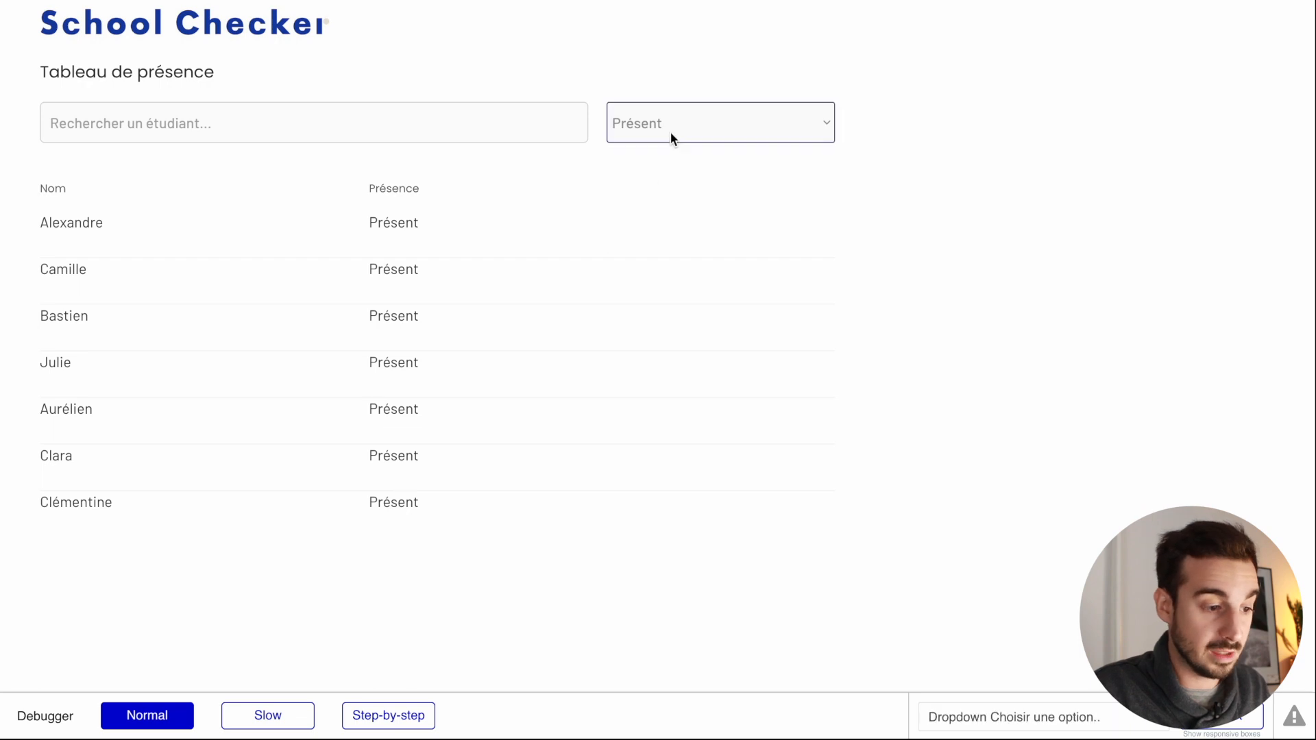
pyautogui.click(670, 146)
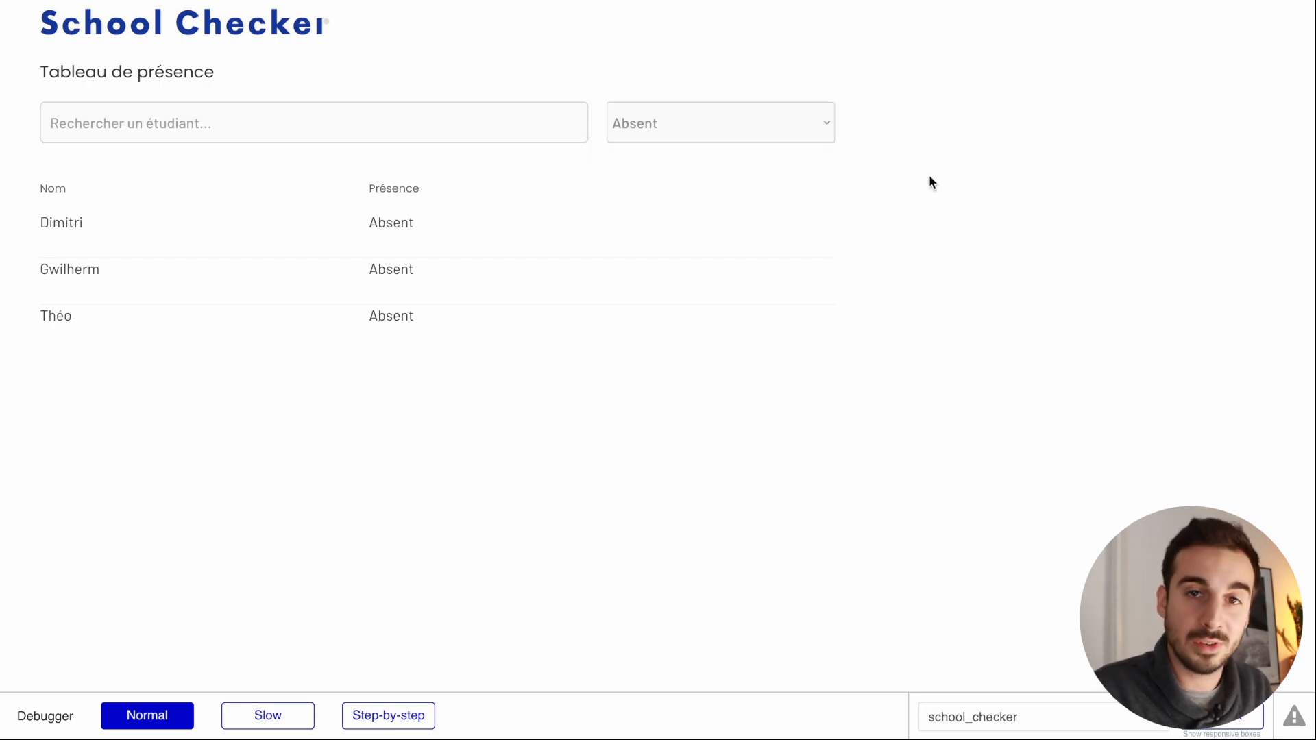
pyautogui.click(669, 126)
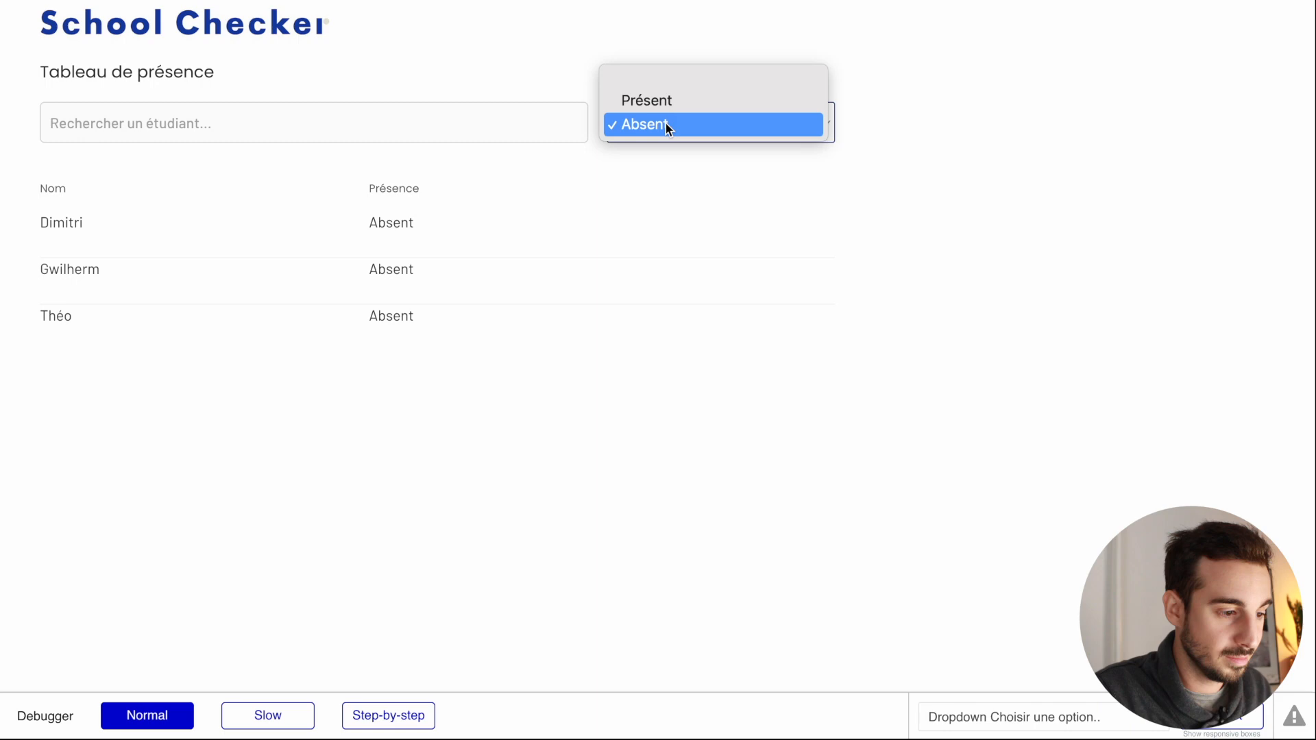